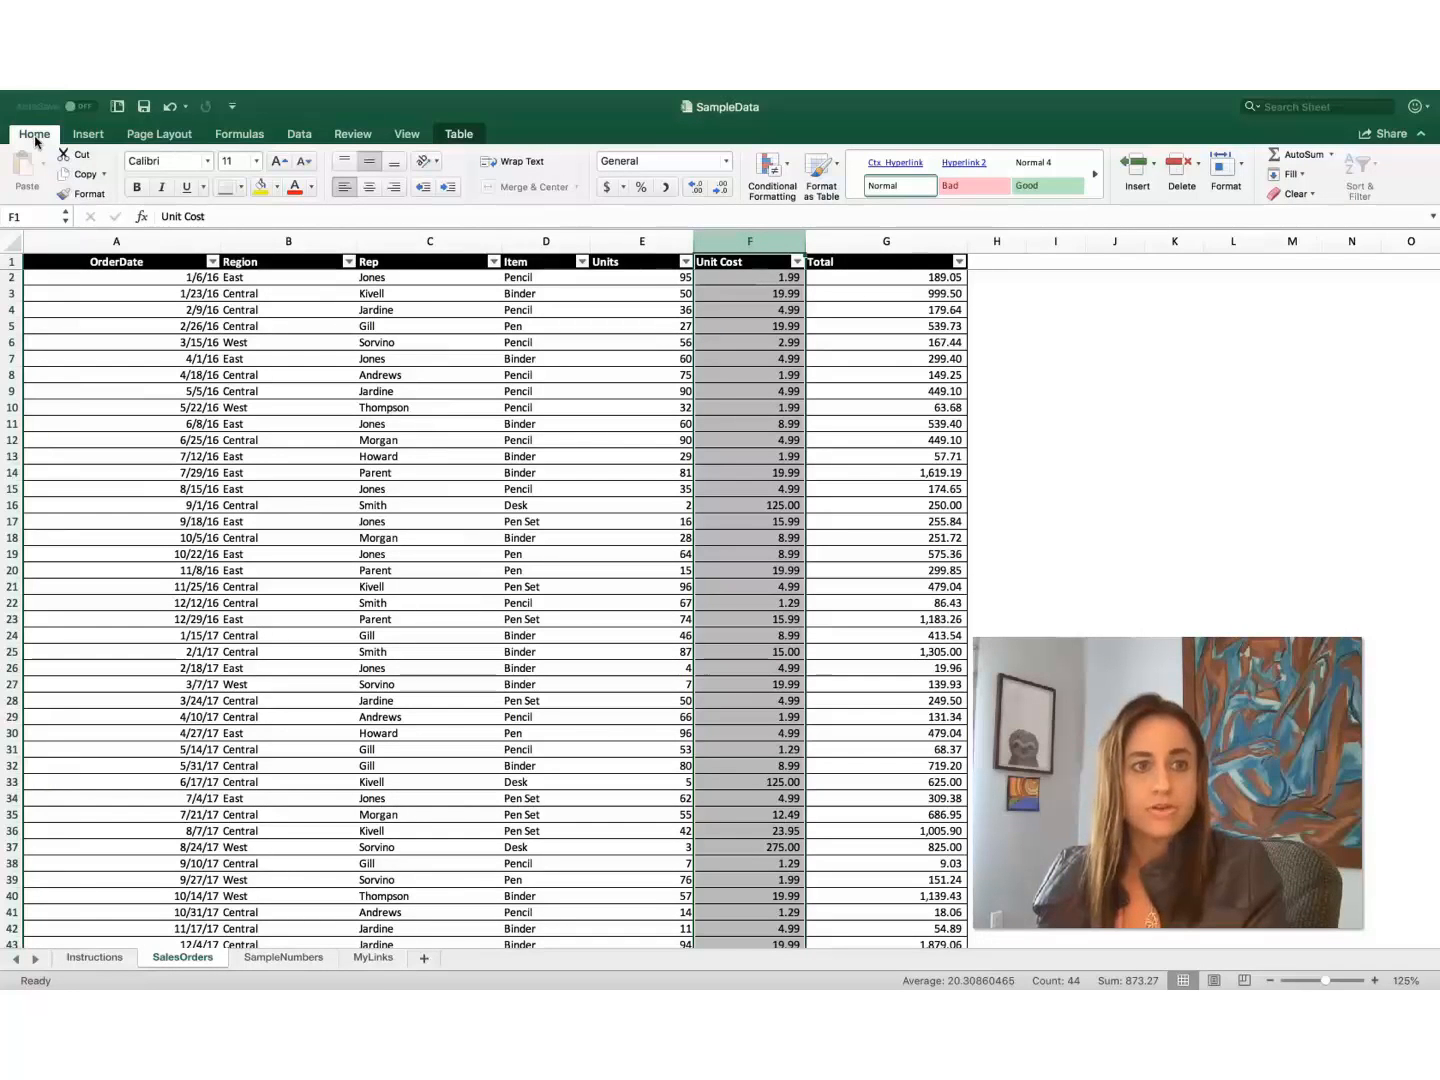
# Add a Highlight Cells rule to the Unit Cost column formatting values greater than 4.99 with Light Red Fill with Dark Red Text
pyautogui.click(780, 168)
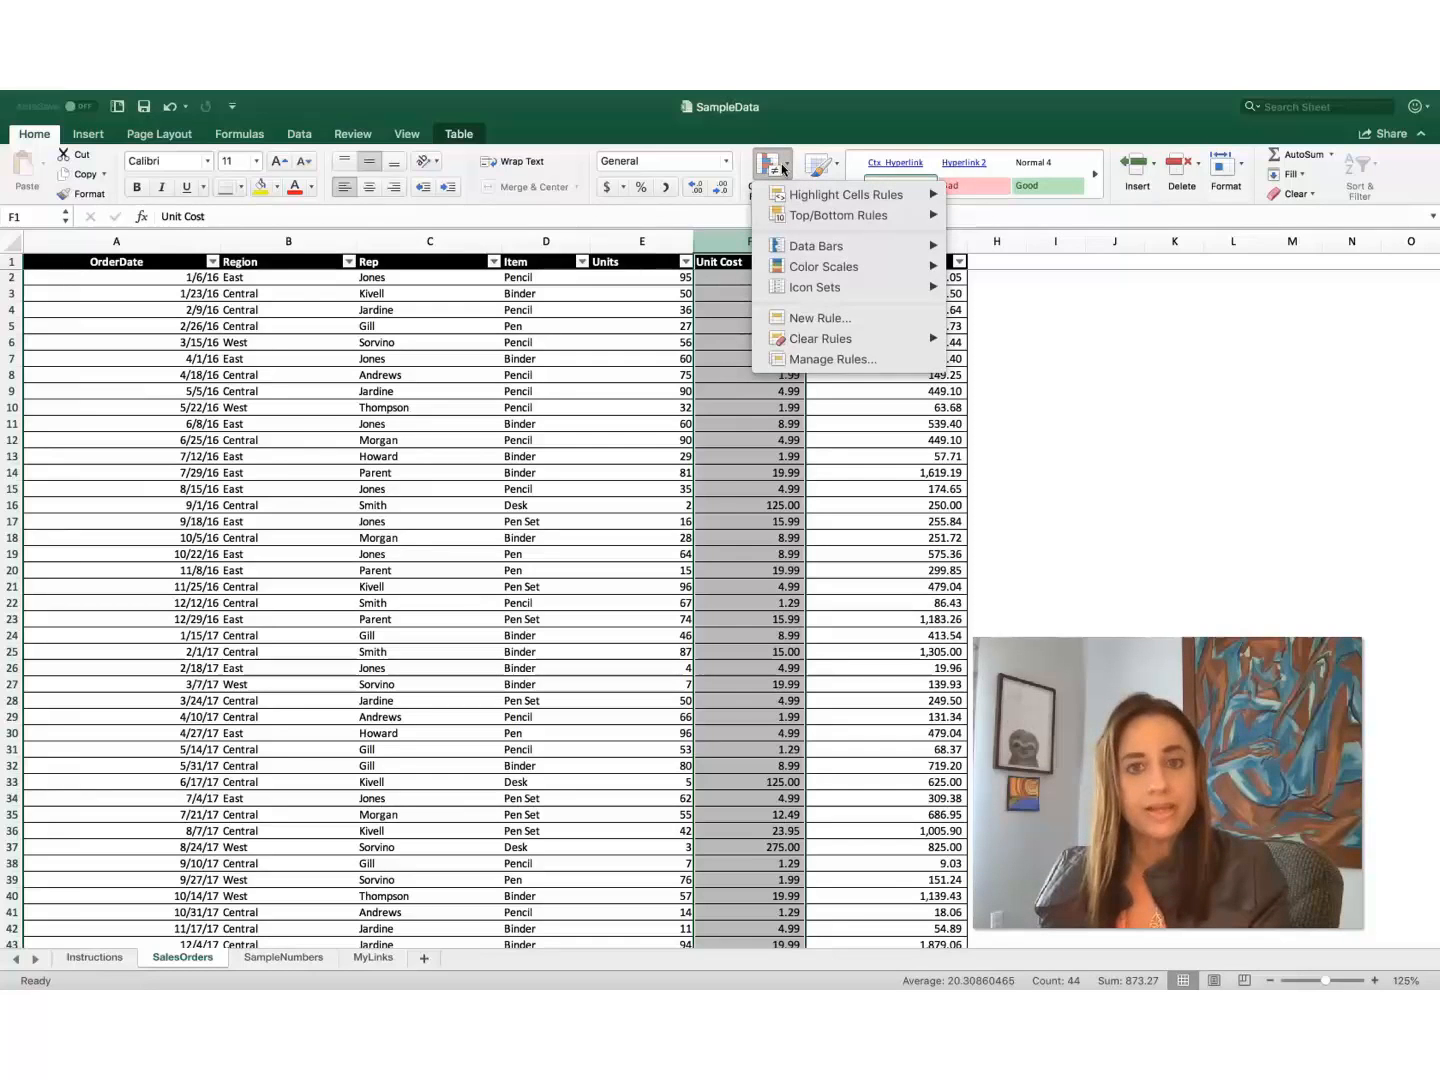
pyautogui.press('Down')
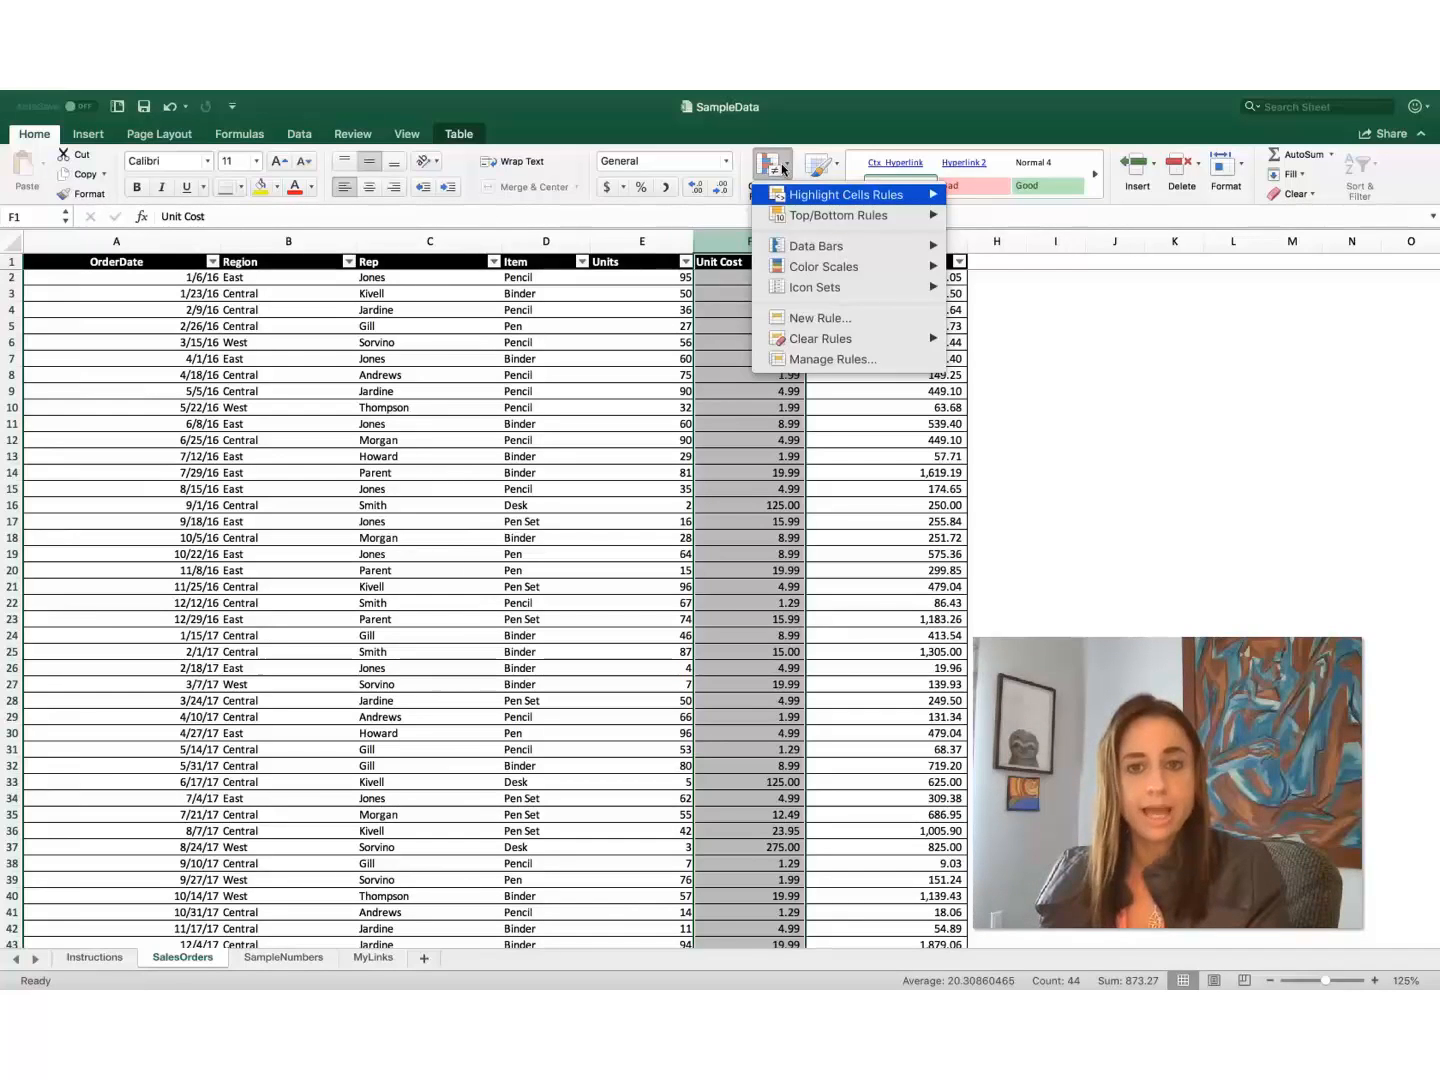
pyautogui.moveTo(872, 199)
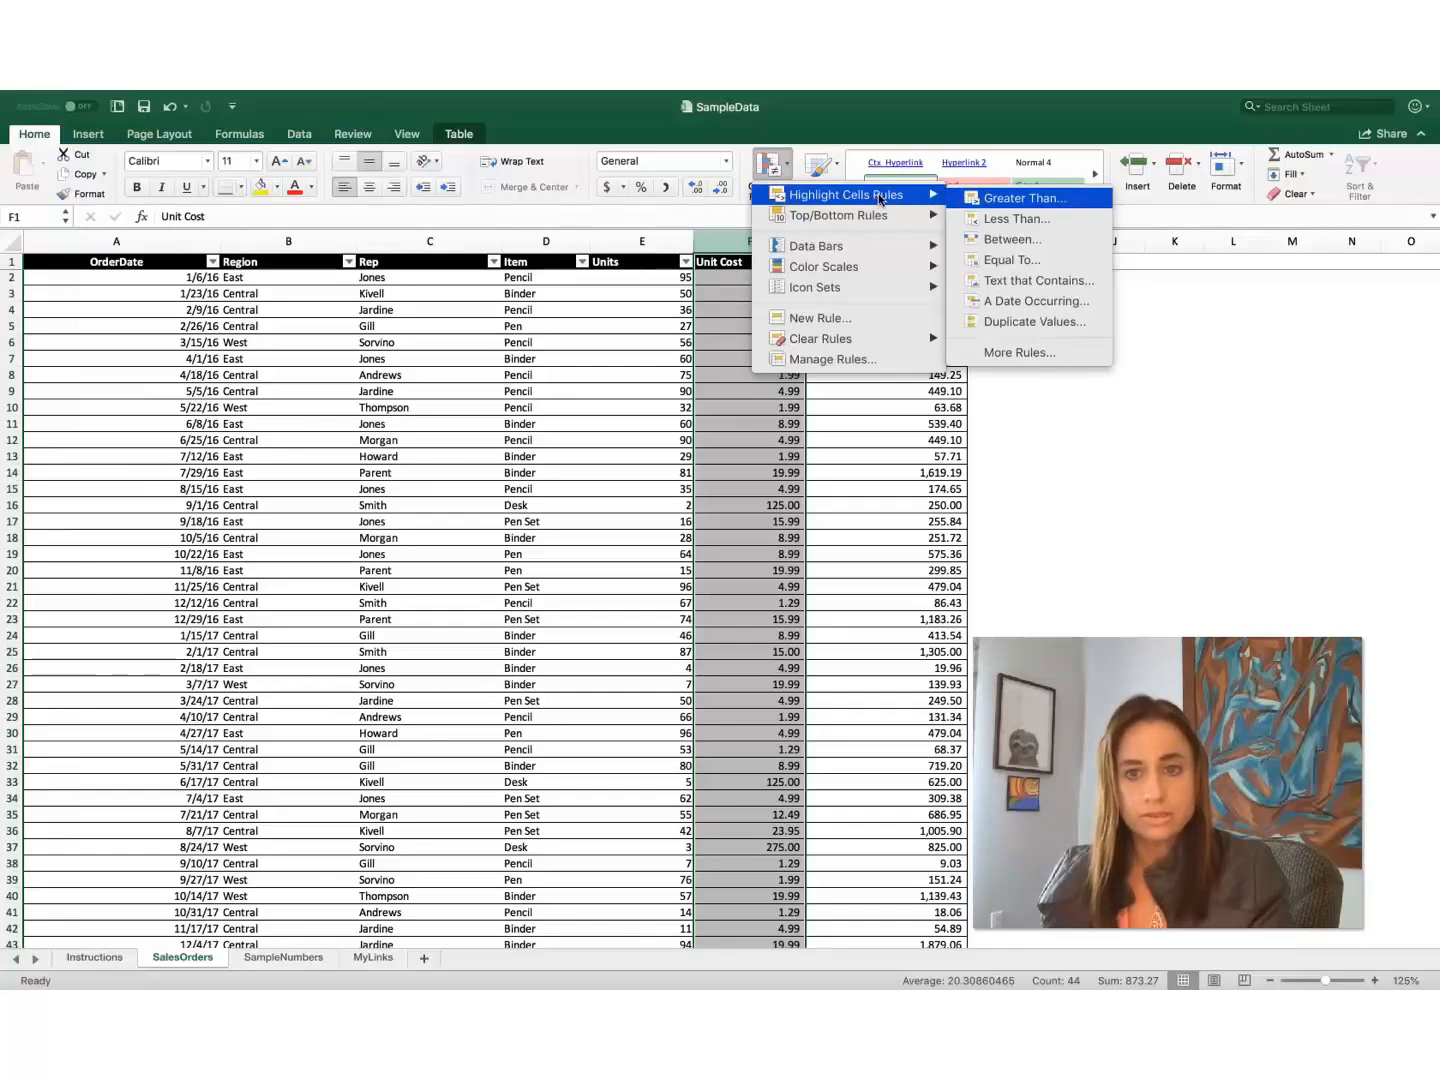
pyautogui.click(1017, 198)
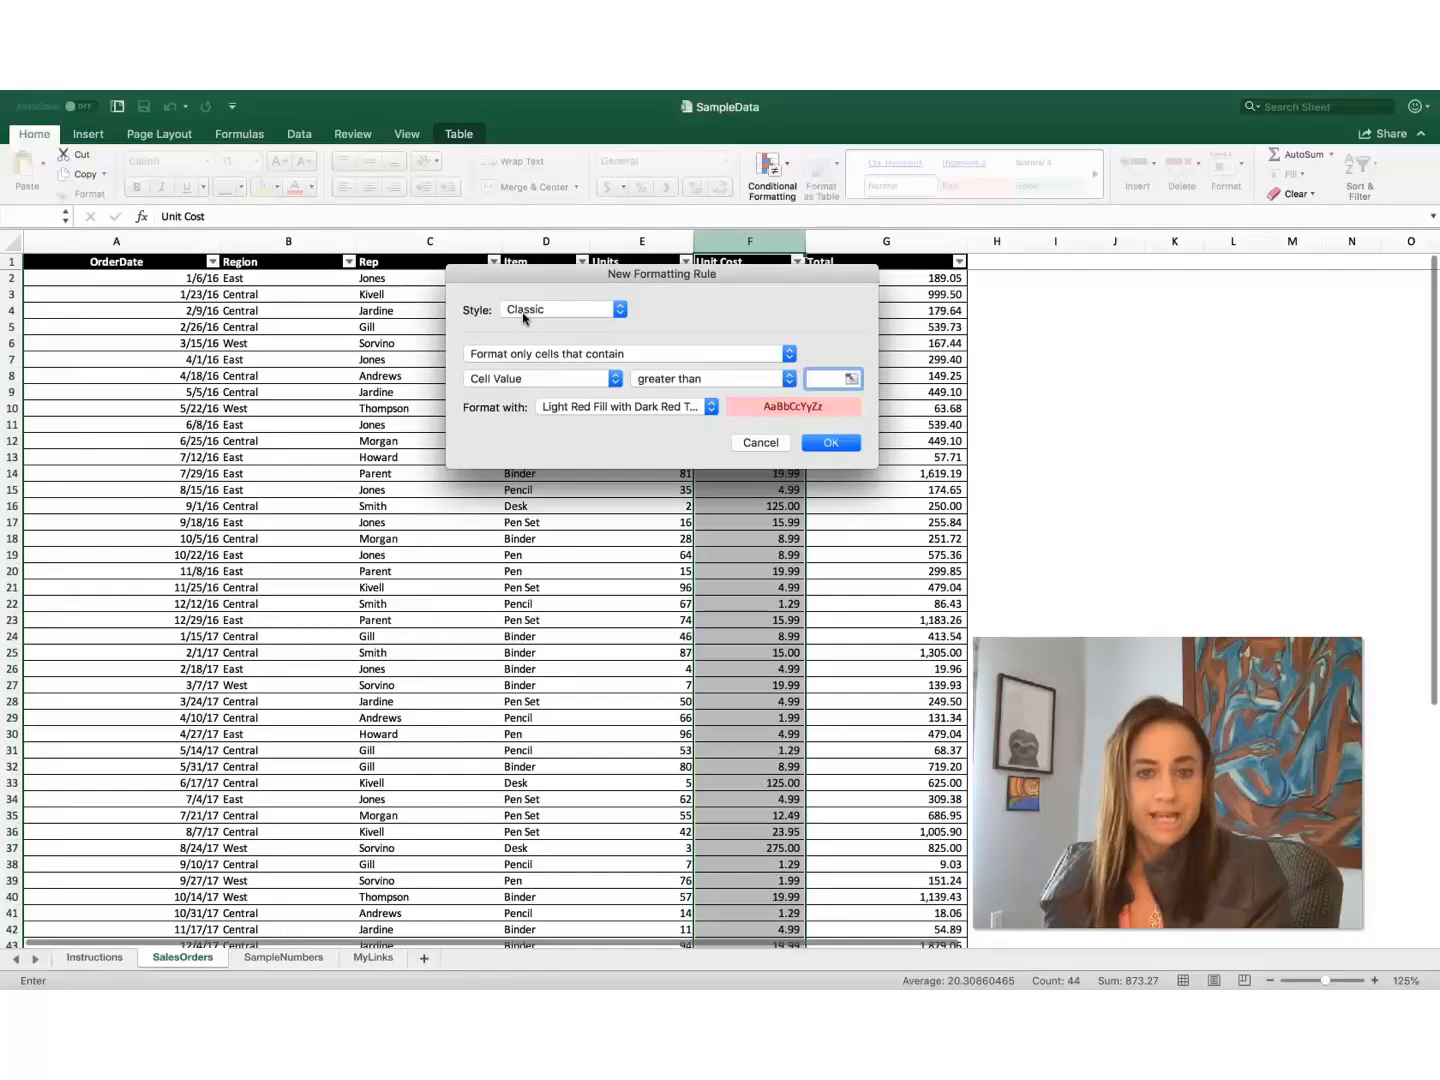
pyautogui.scroll(-1, 519, 345)
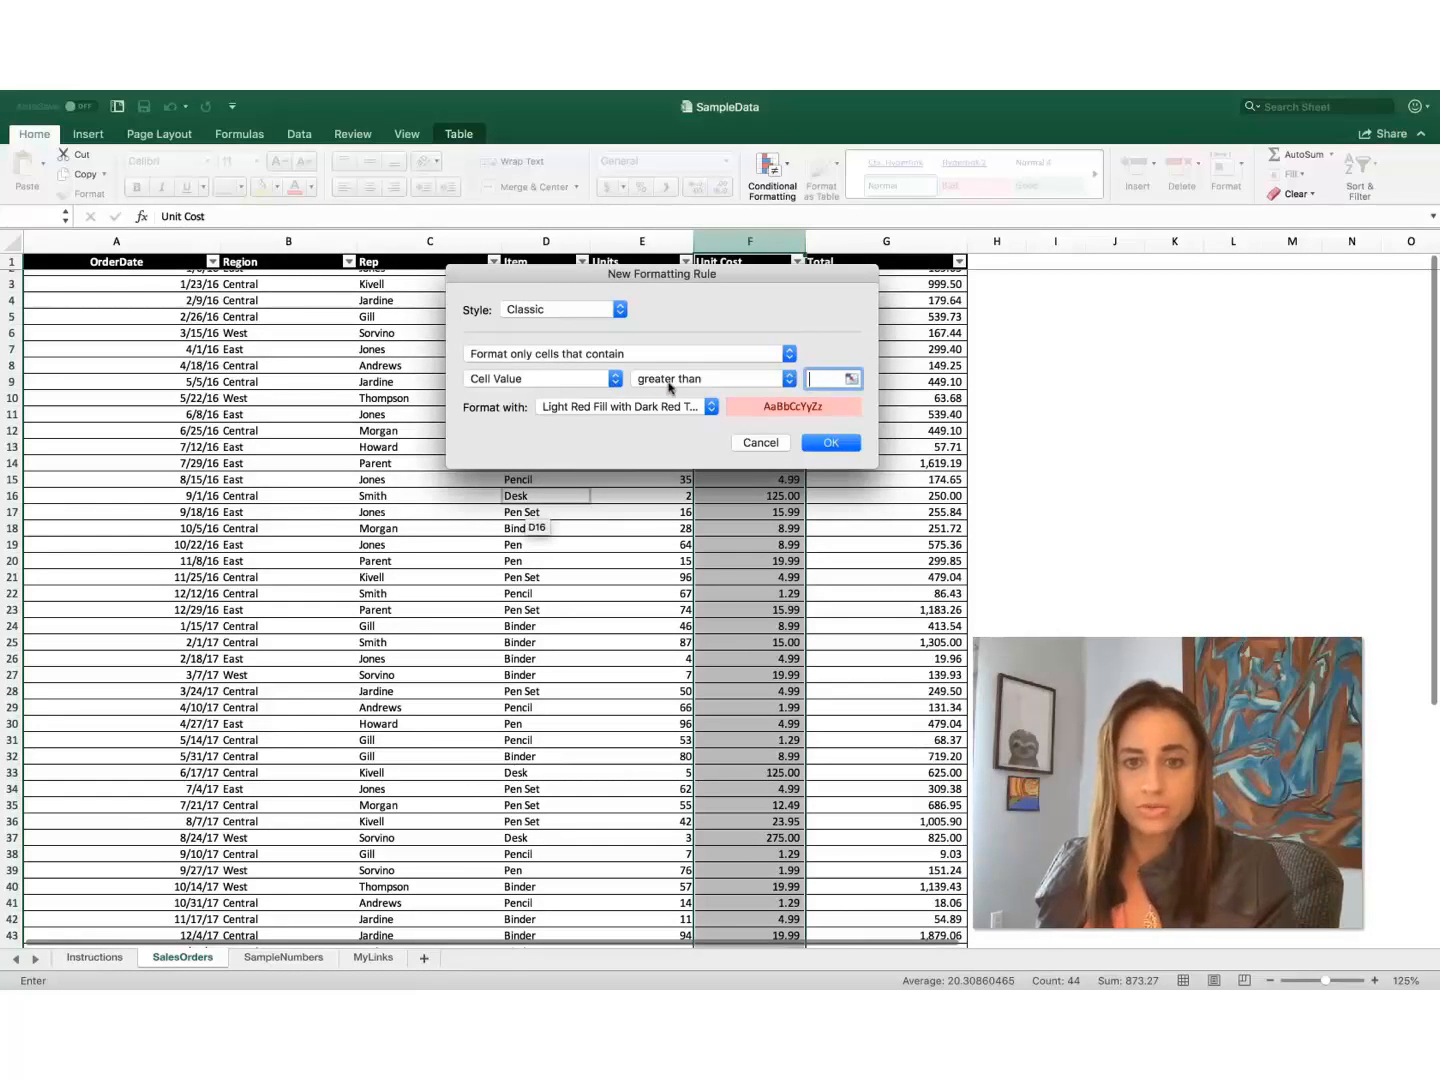
pyautogui.write('4.')
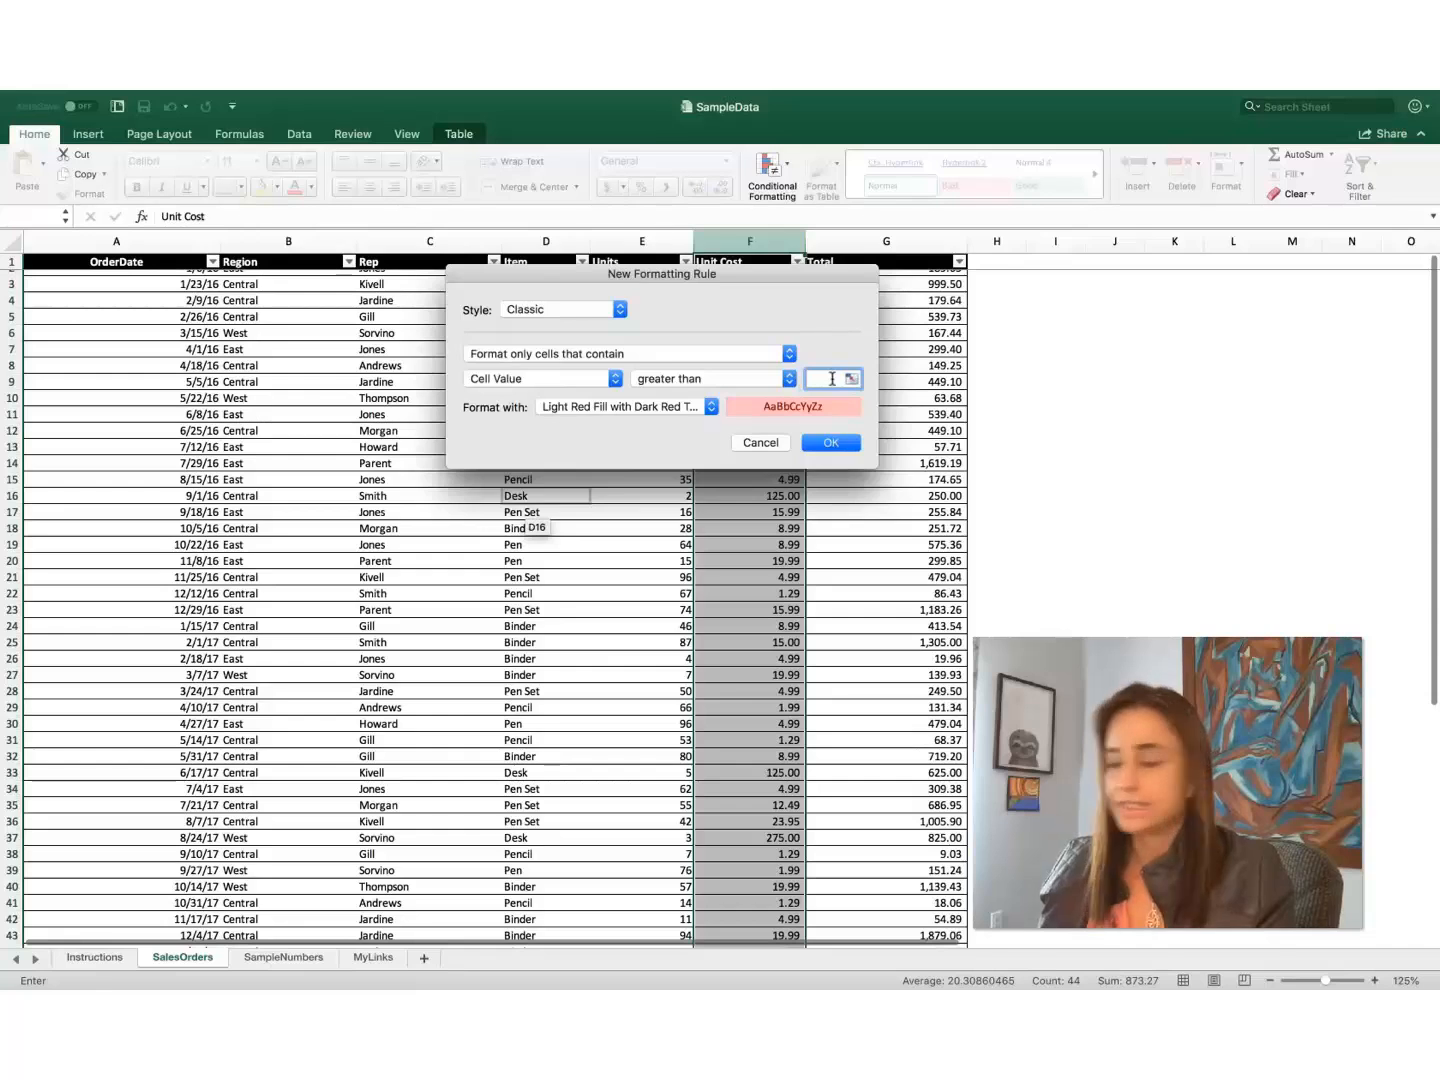
pyautogui.write('99')
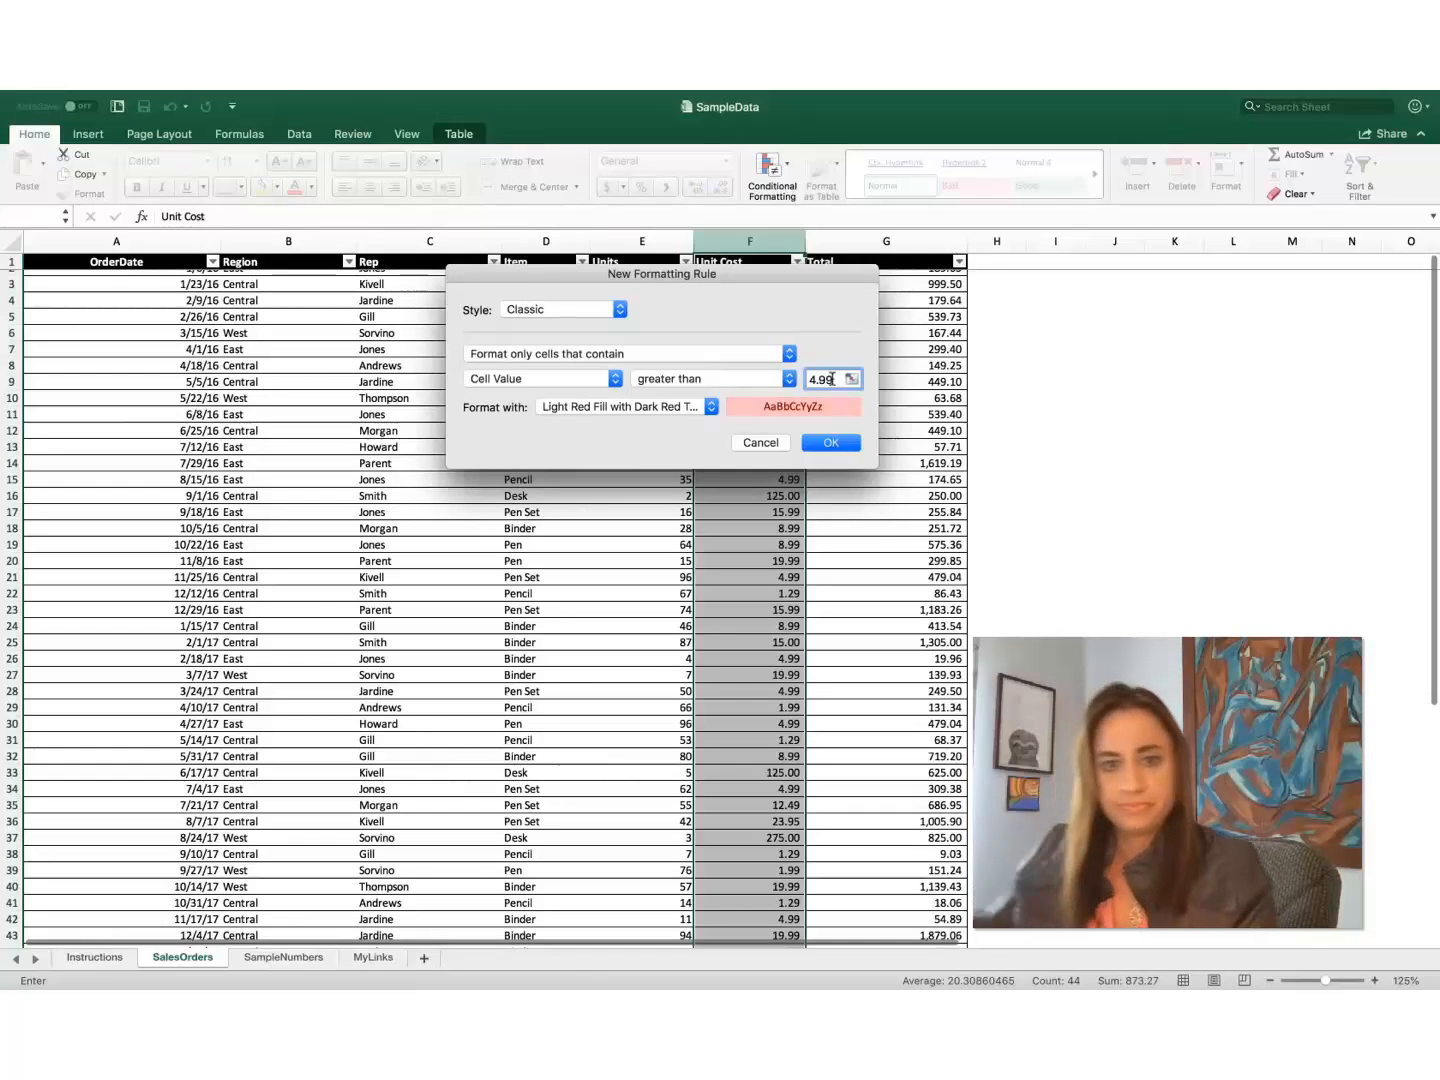
pyautogui.click(656, 410)
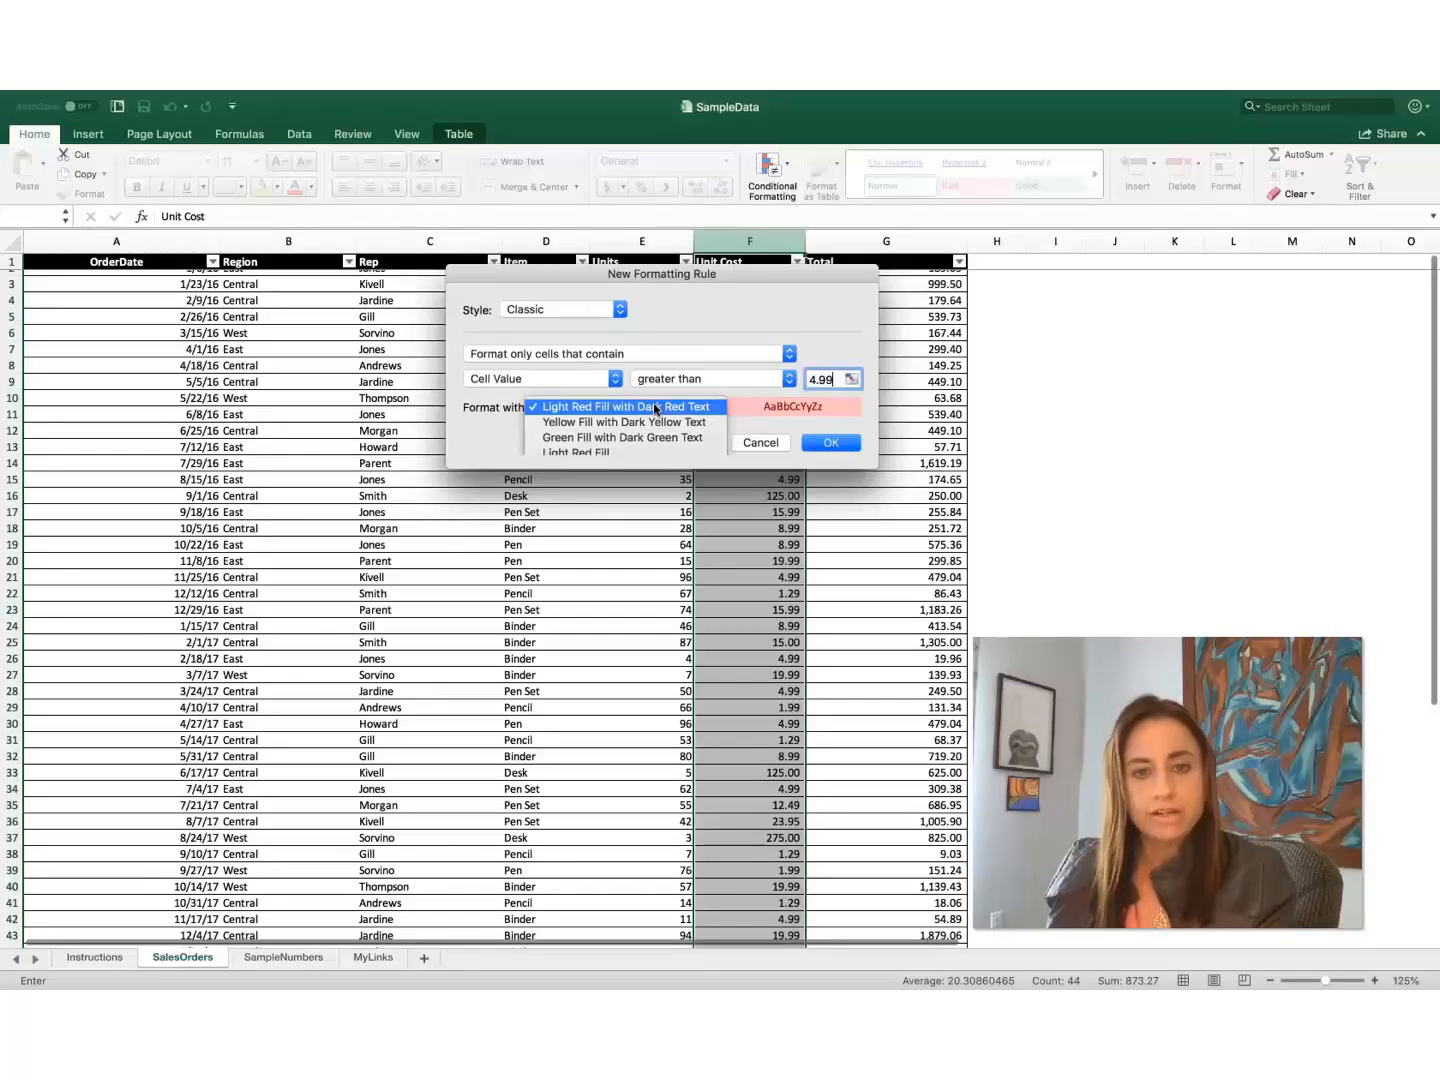
pyautogui.click(655, 406)
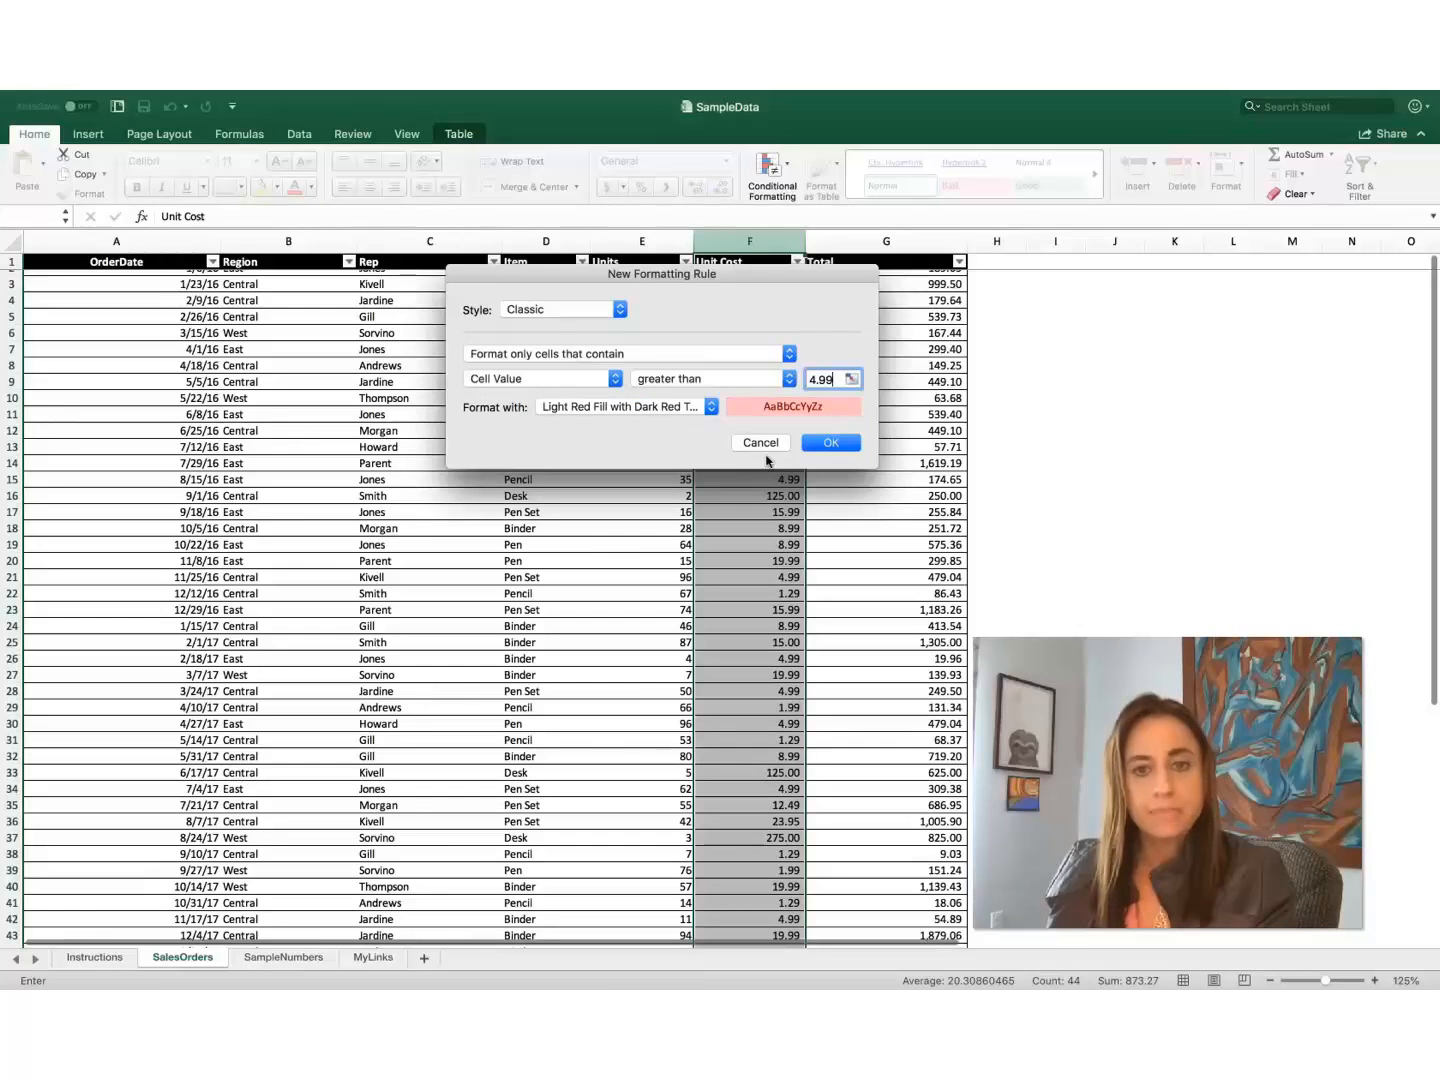
pyautogui.click(842, 446)
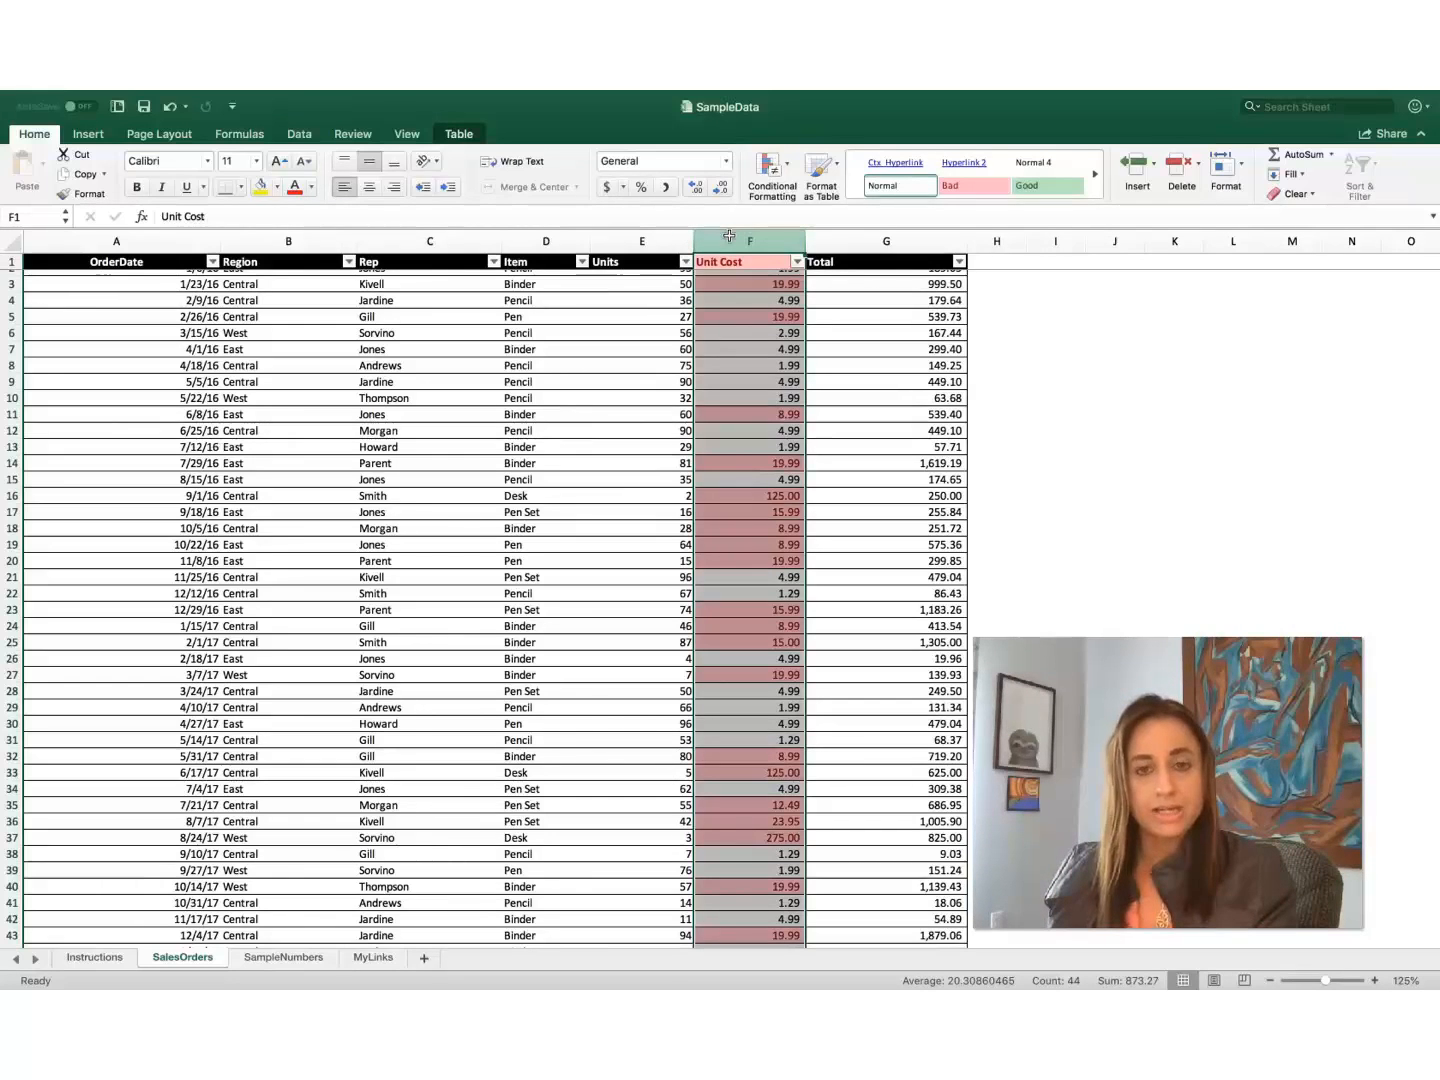
# Clear the greater-than conditional formatting rule from the selected Unit Cost column
pyautogui.click(795, 176)
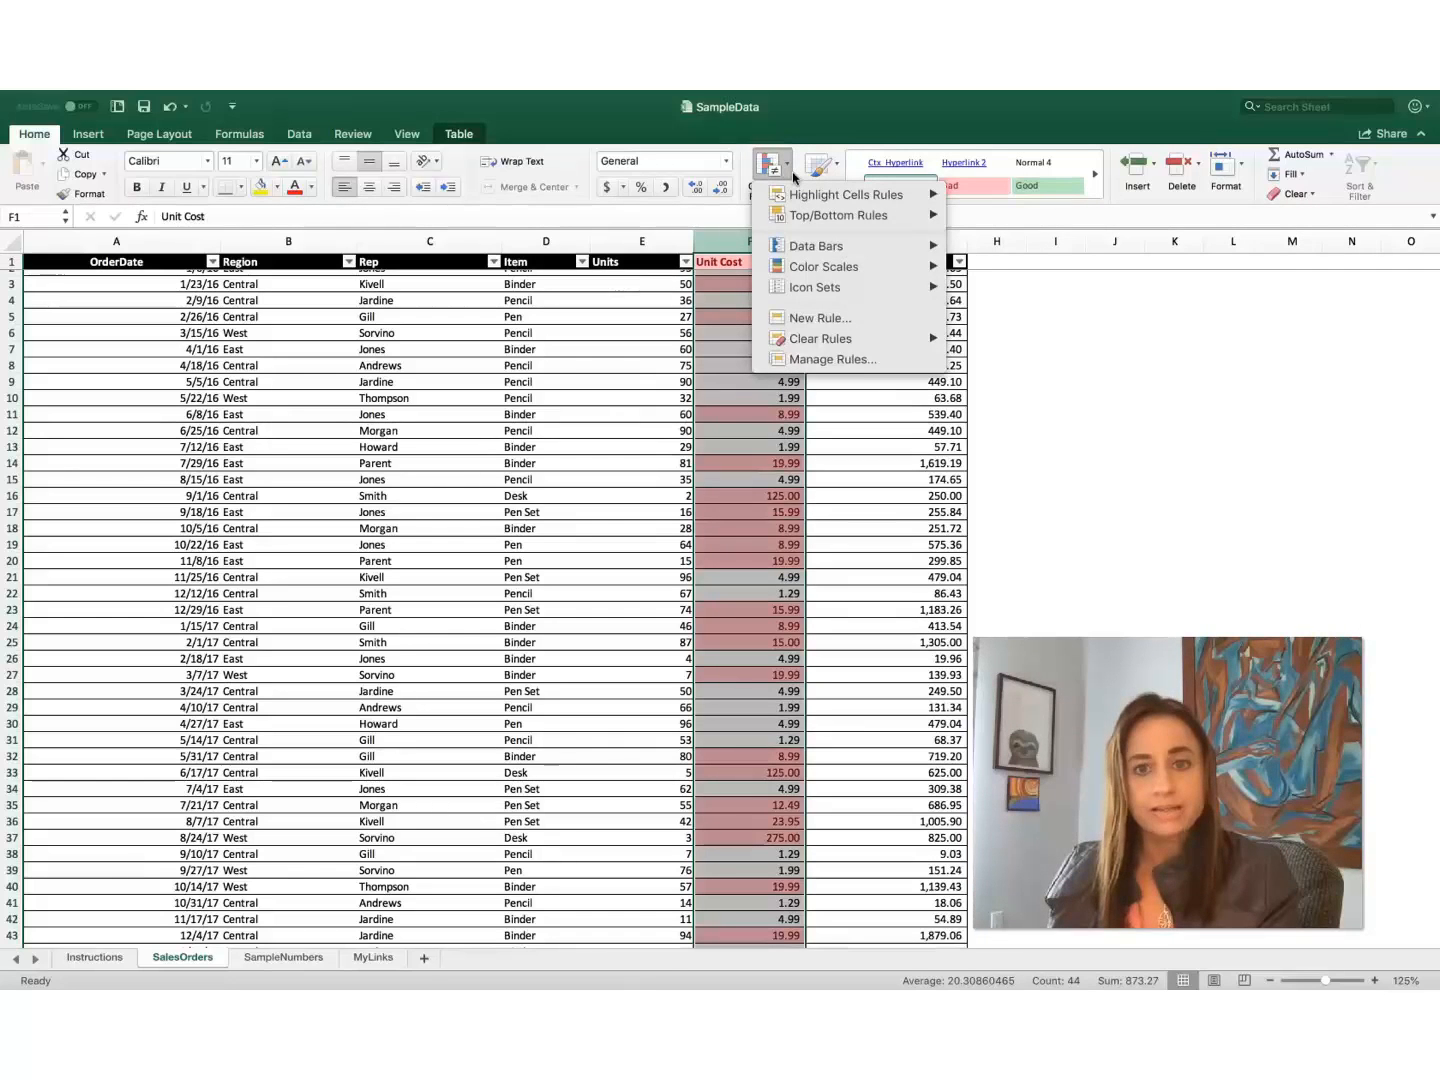
pyautogui.moveTo(853, 338)
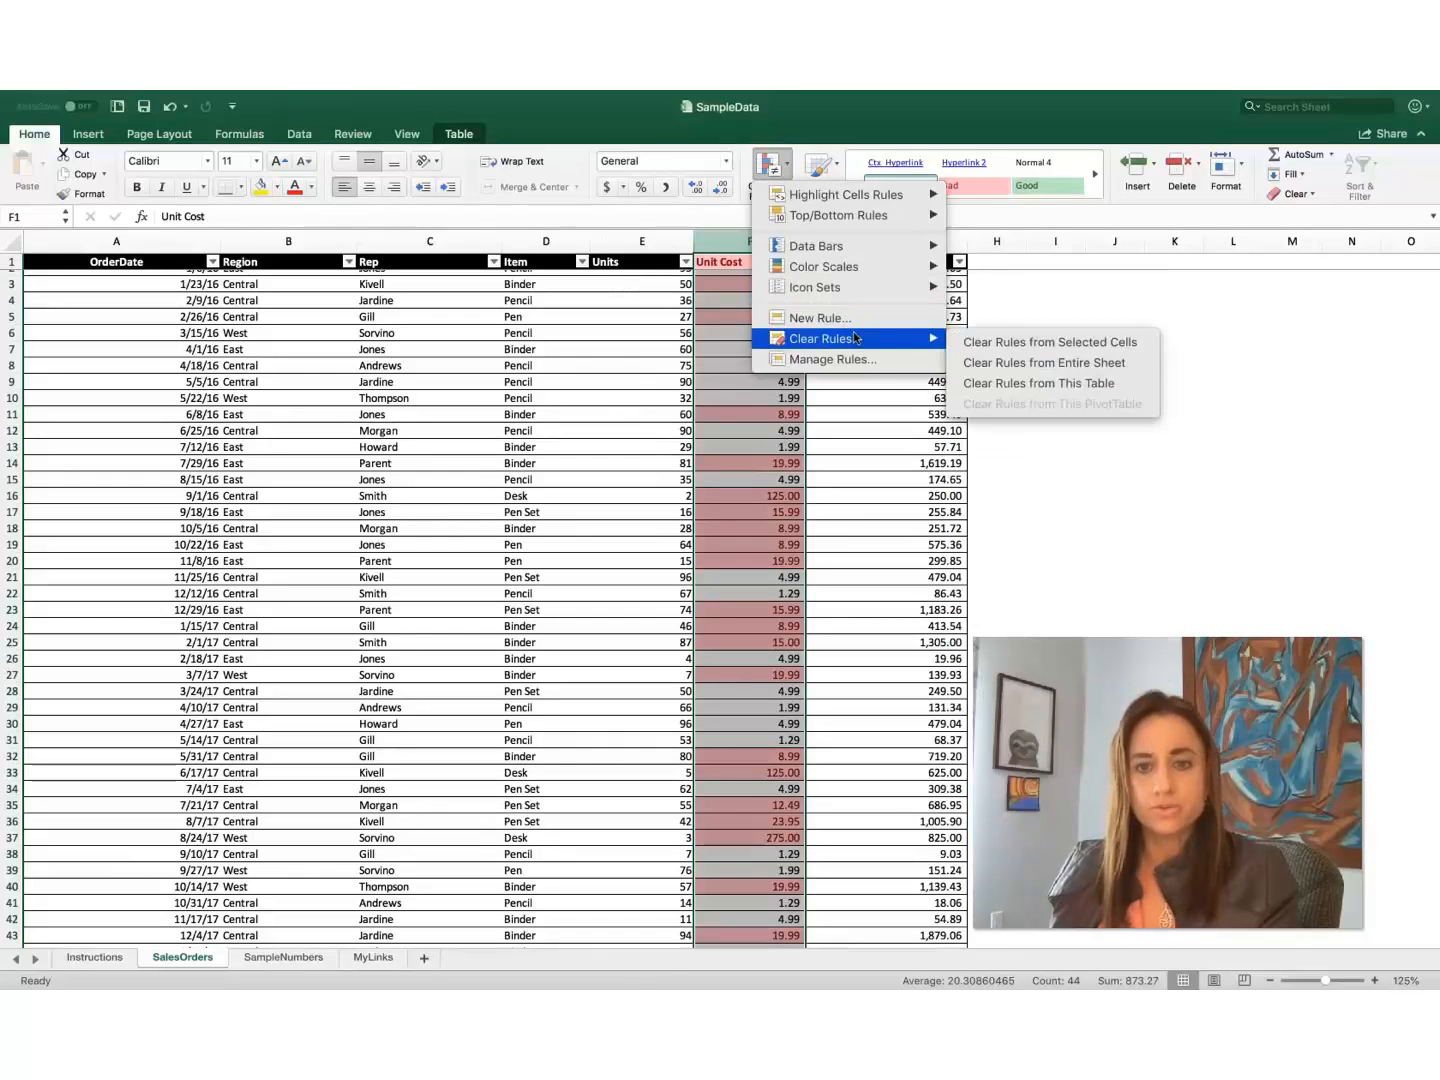
pyautogui.click(1021, 350)
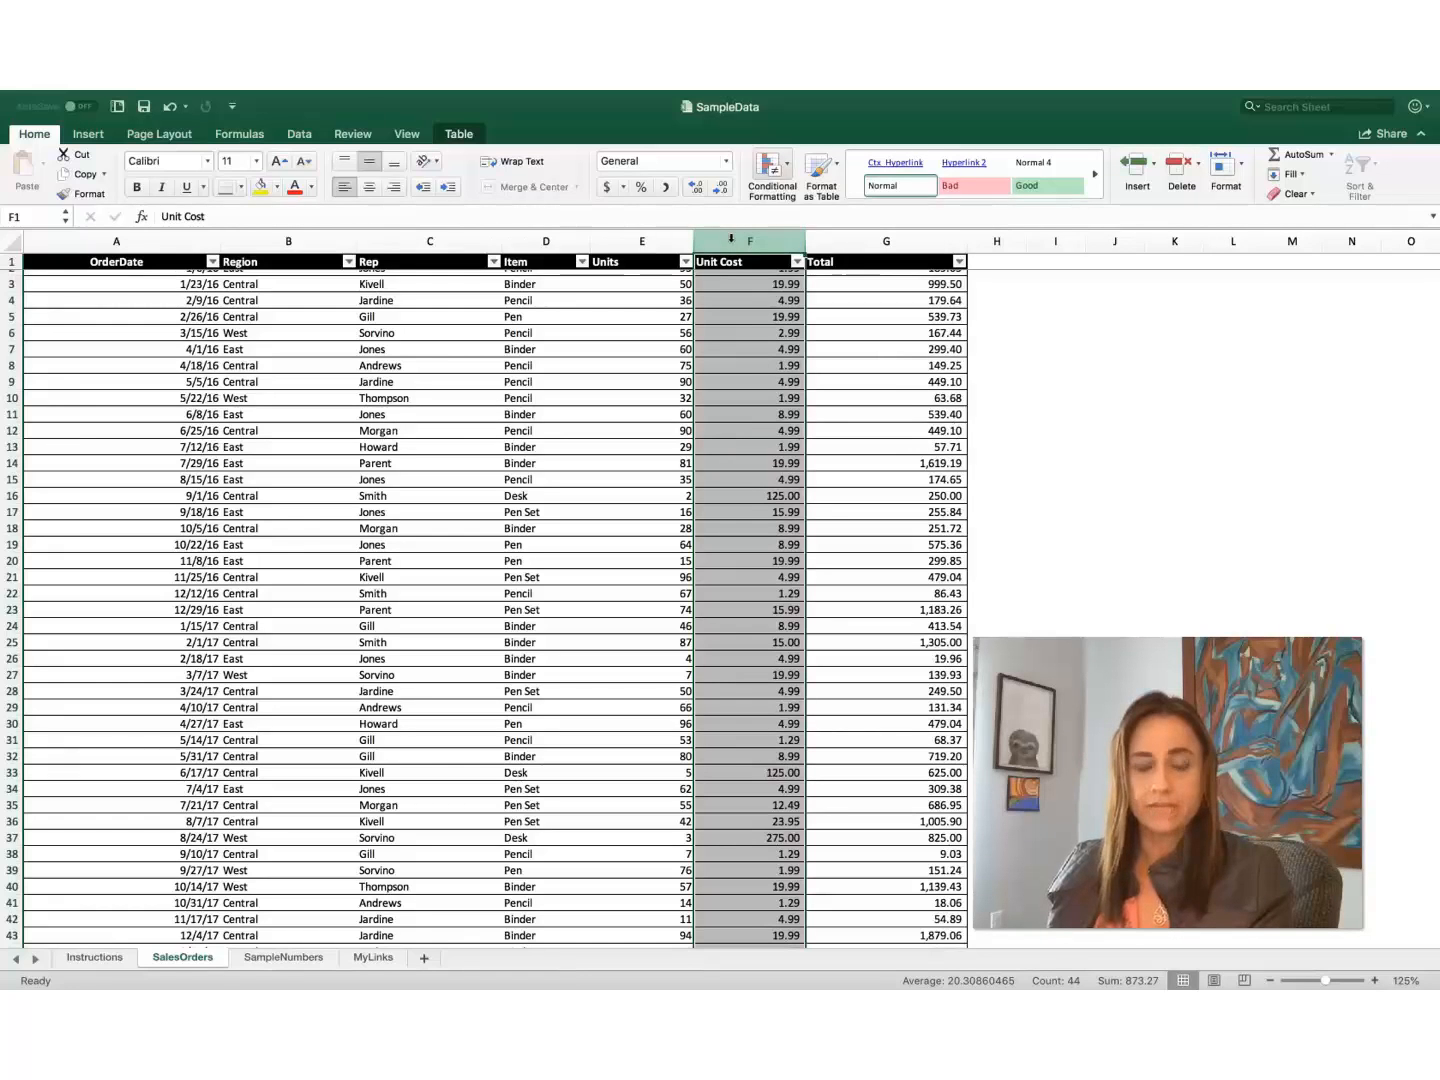
# Add a Top 10 Items rule to the Unit Cost column using Green Fill with Dark Green Text
pyautogui.click(792, 170)
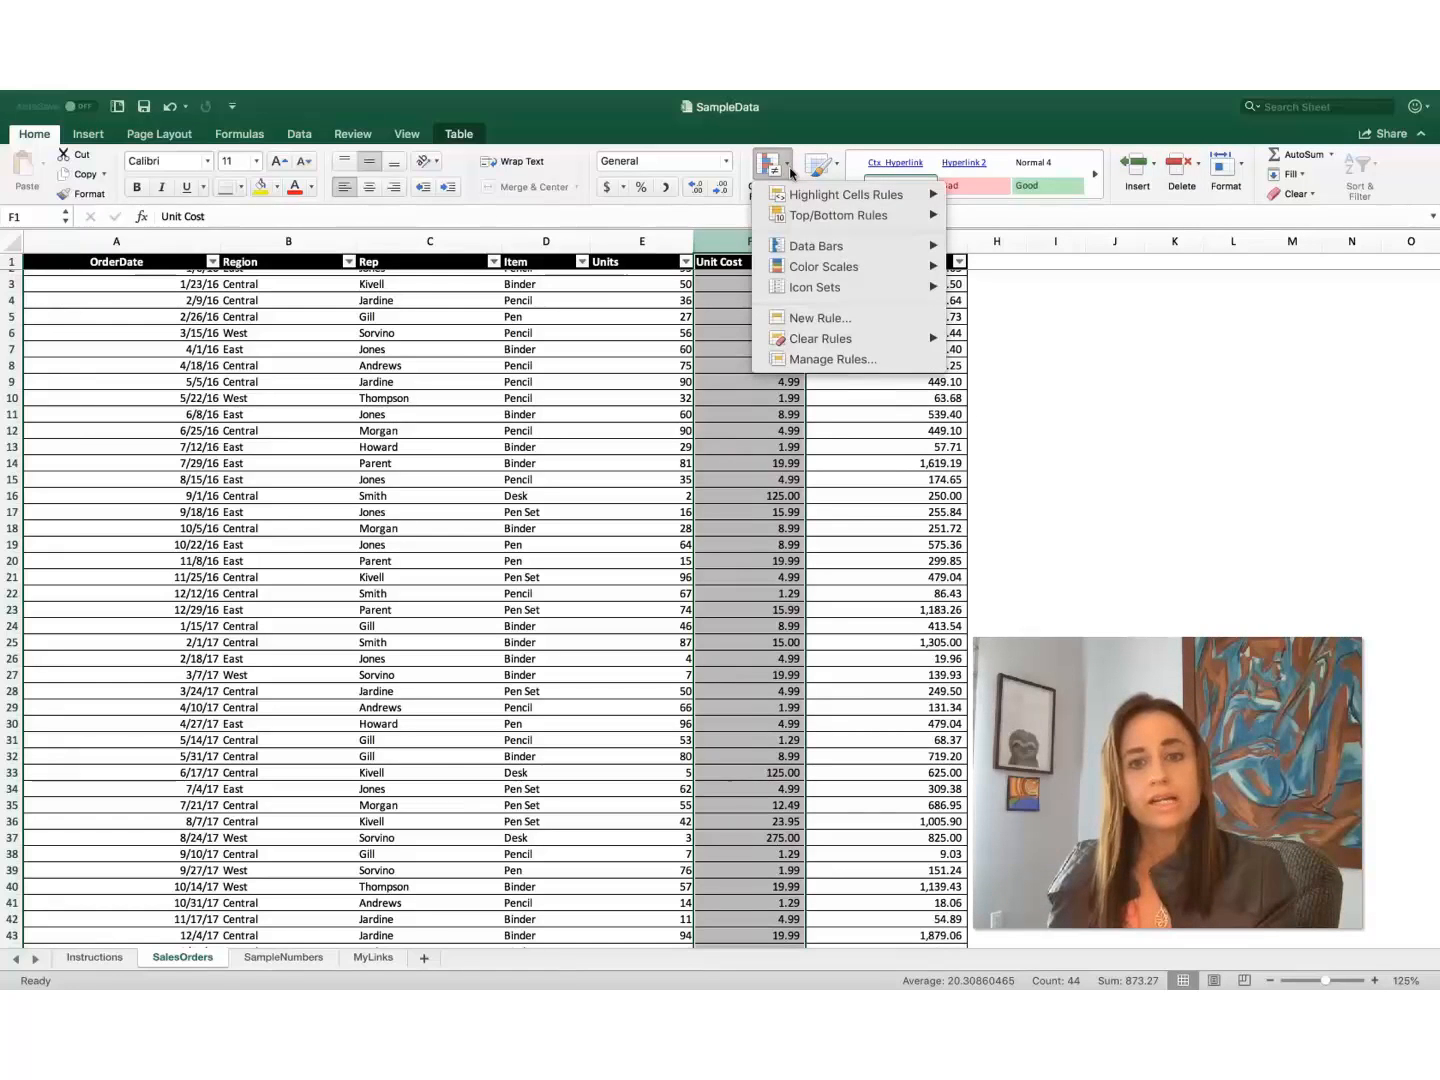
pyautogui.press('Down')
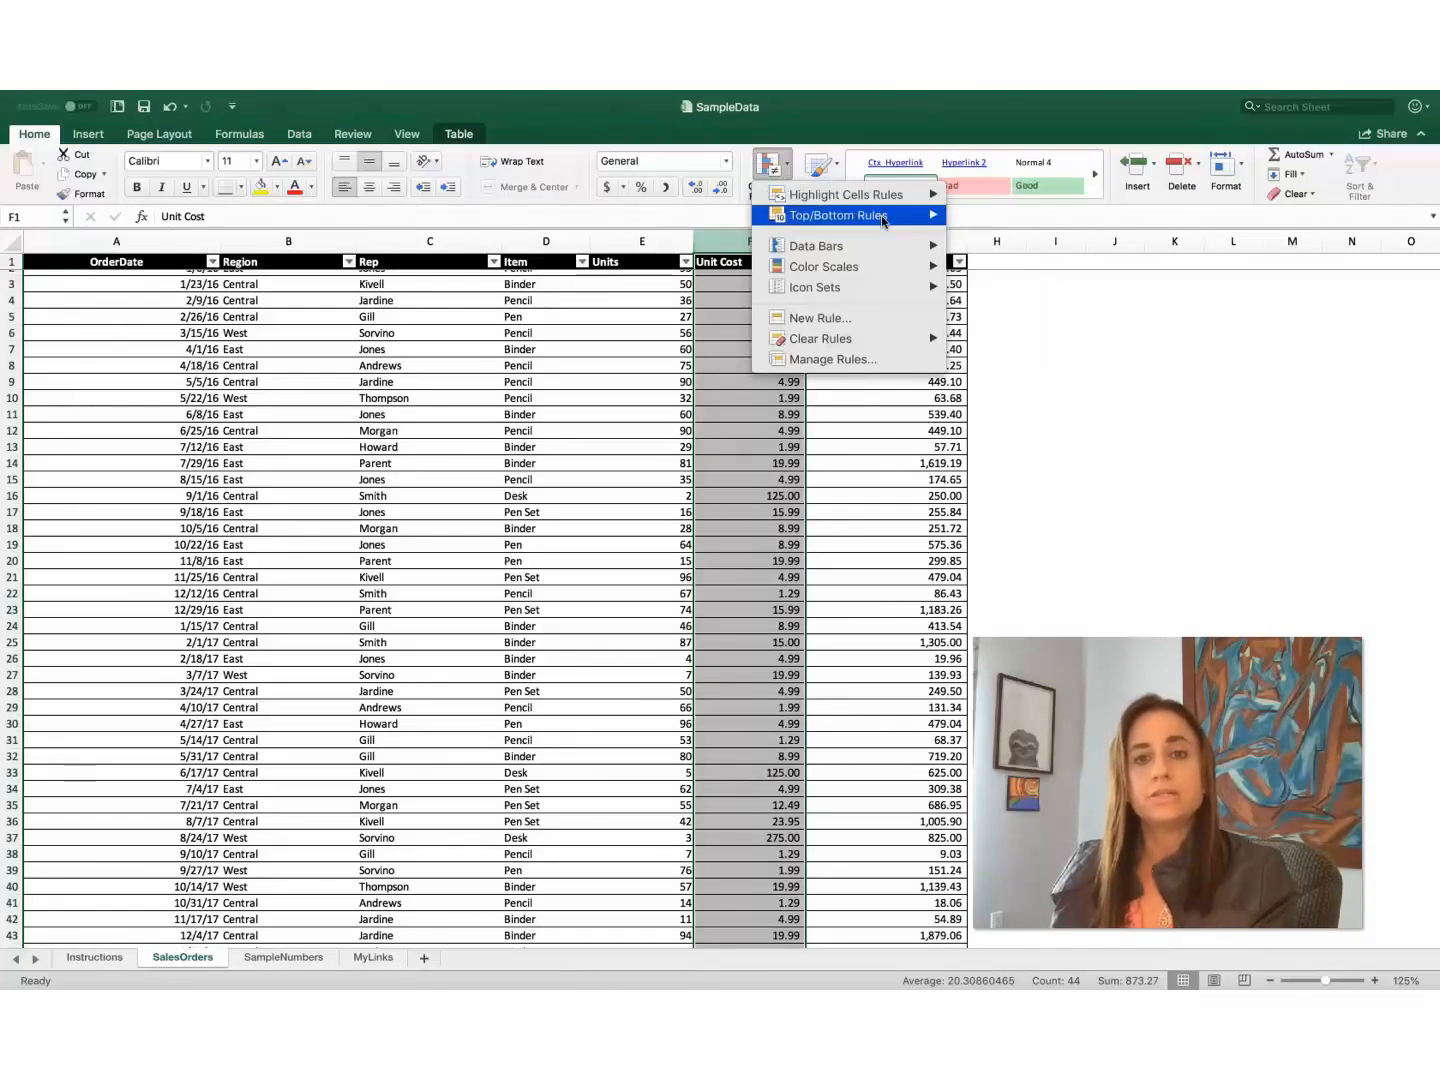
pyautogui.moveTo(885, 221)
pyautogui.press('Right')
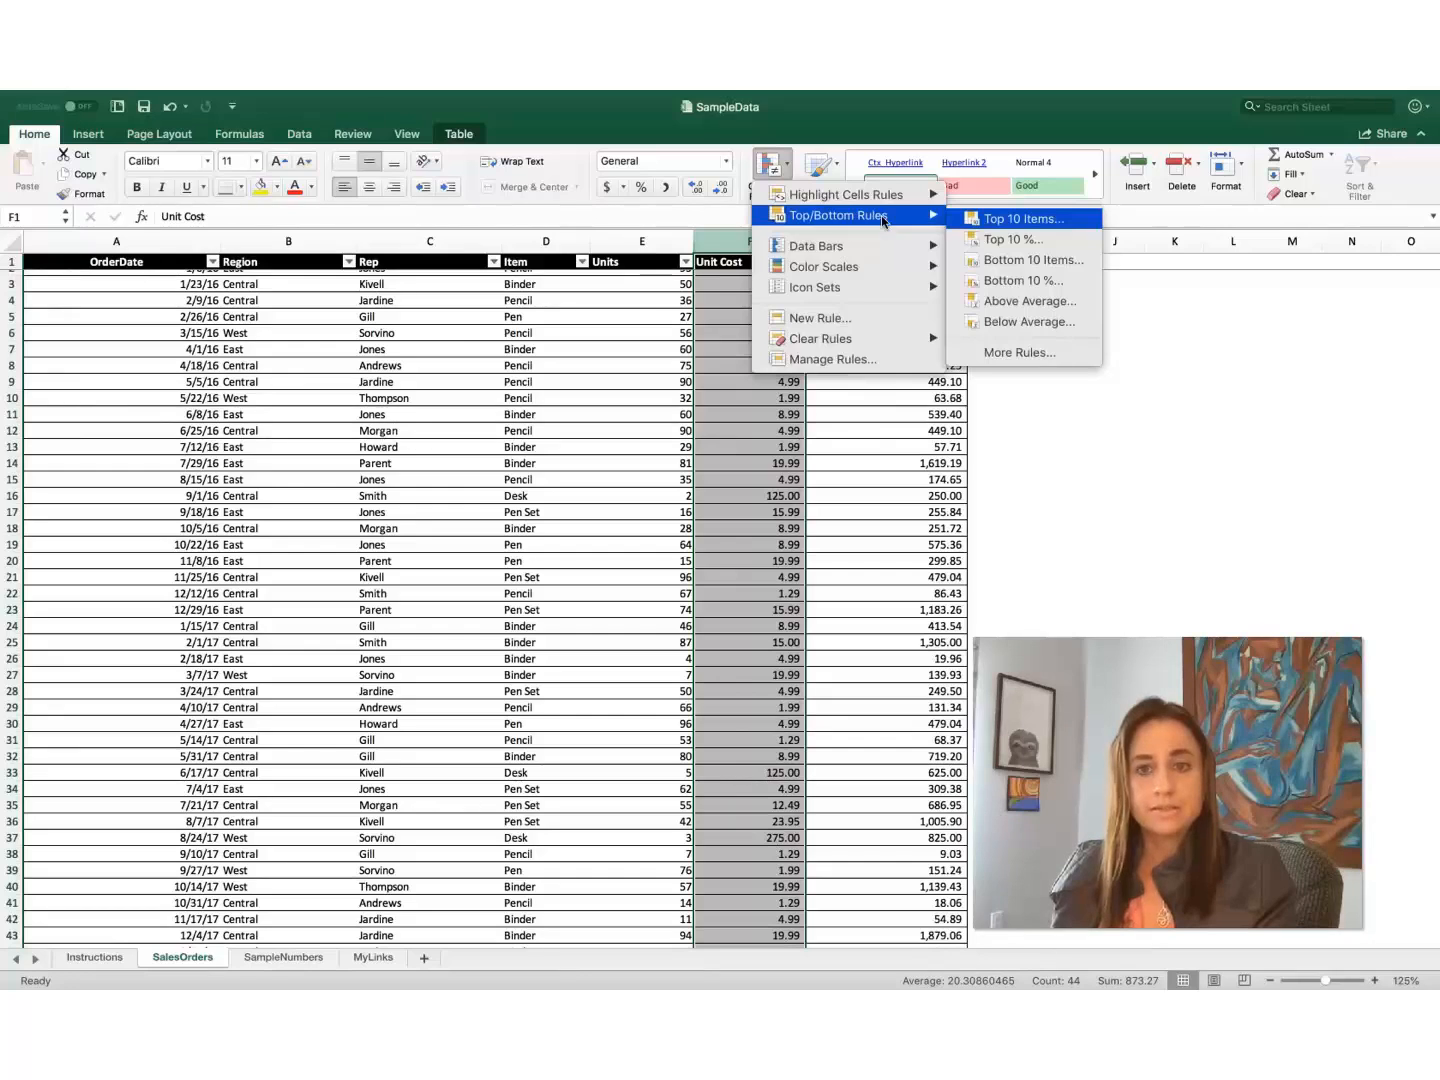
pyautogui.click(1008, 220)
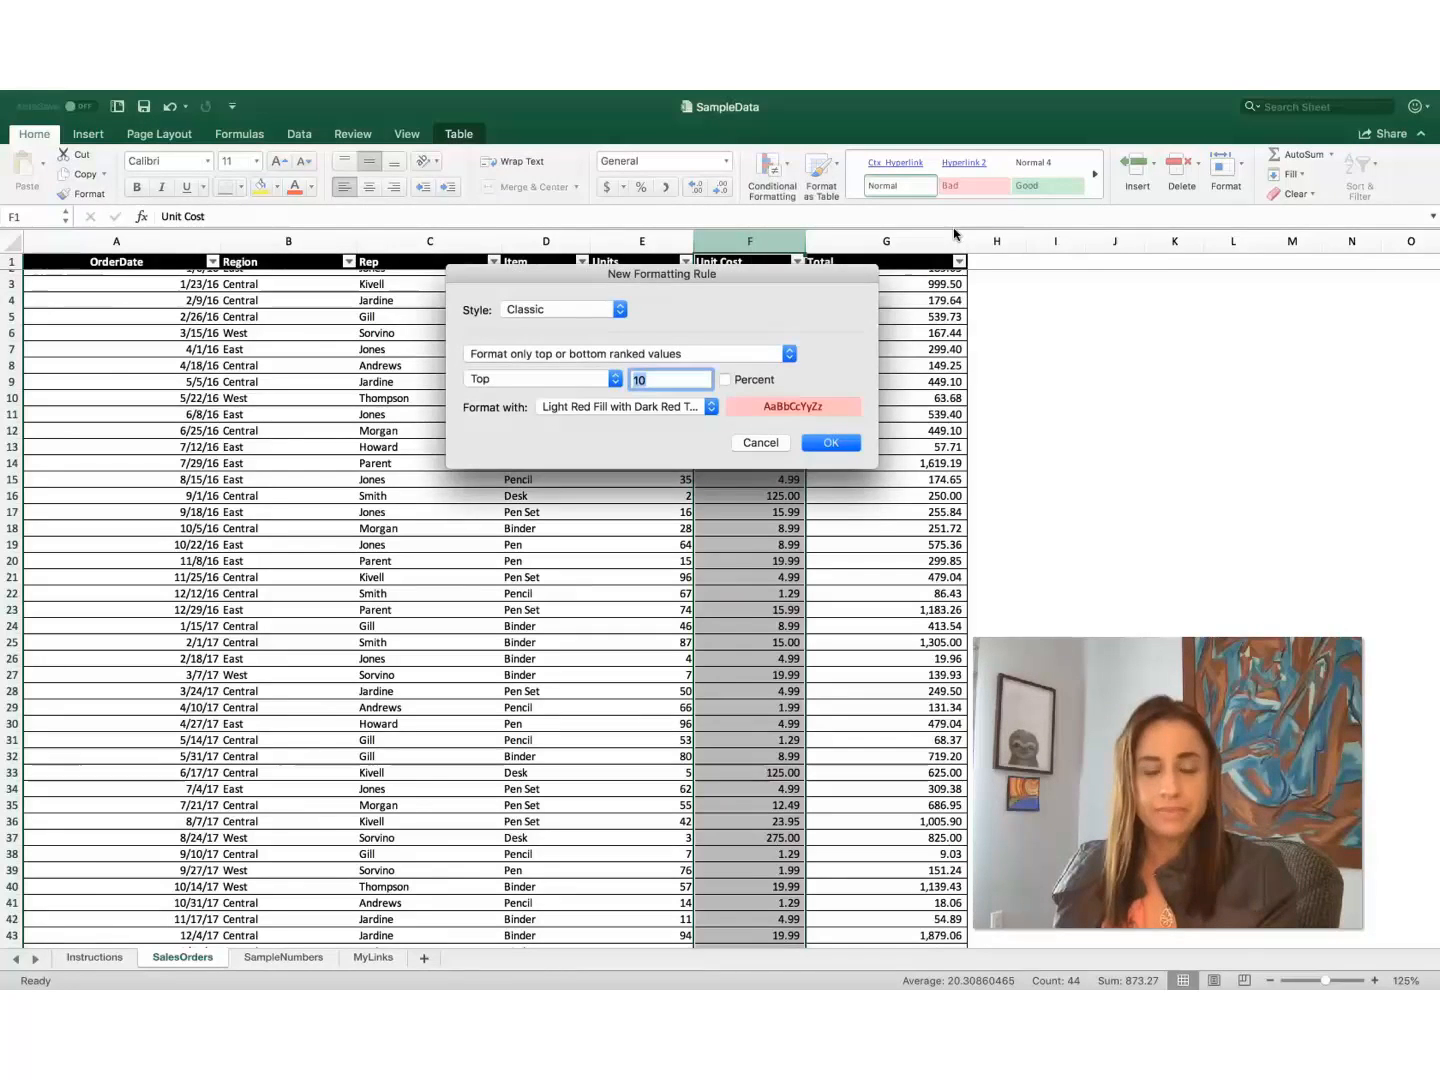
pyautogui.click(619, 408)
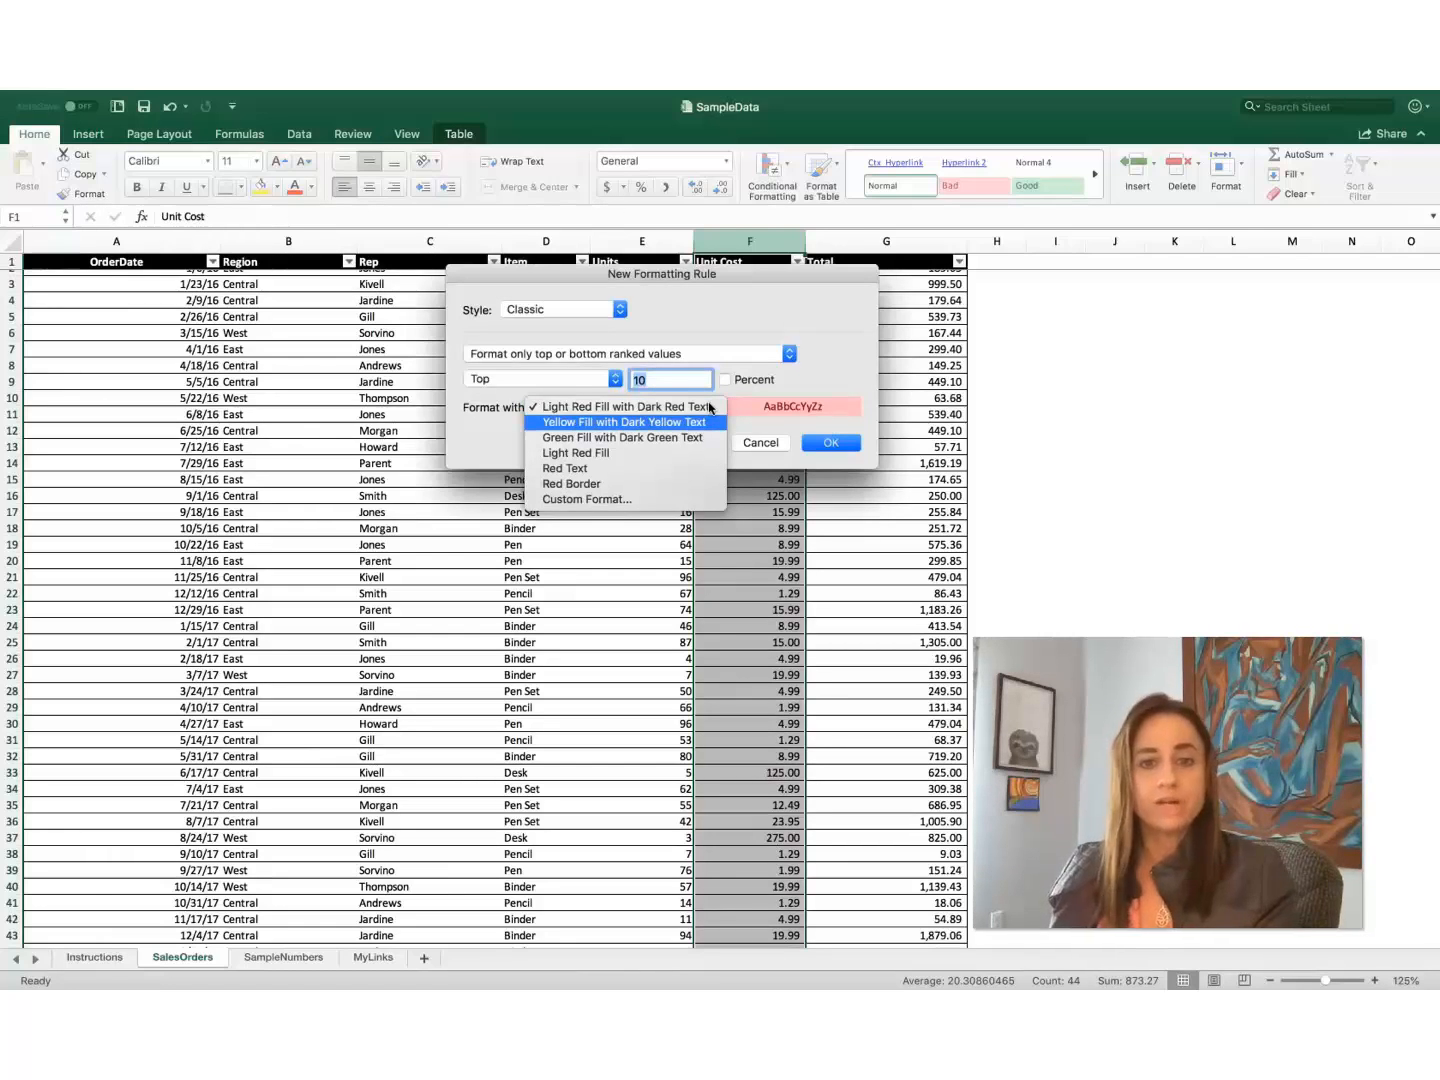
pyautogui.click(668, 438)
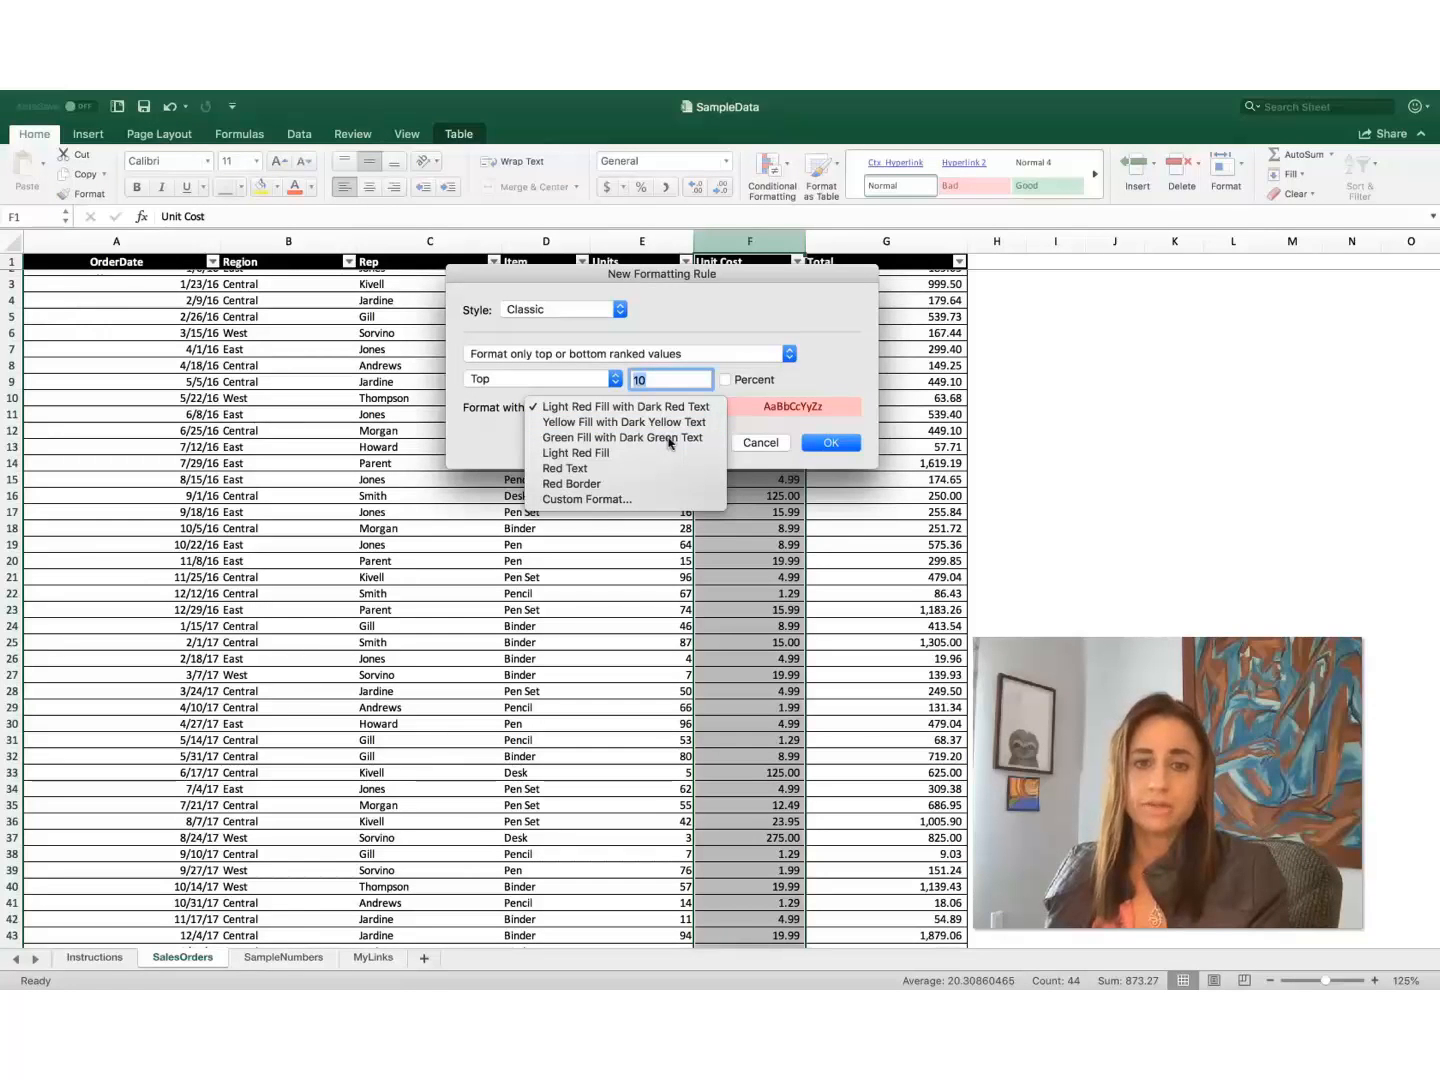
pyautogui.click(828, 442)
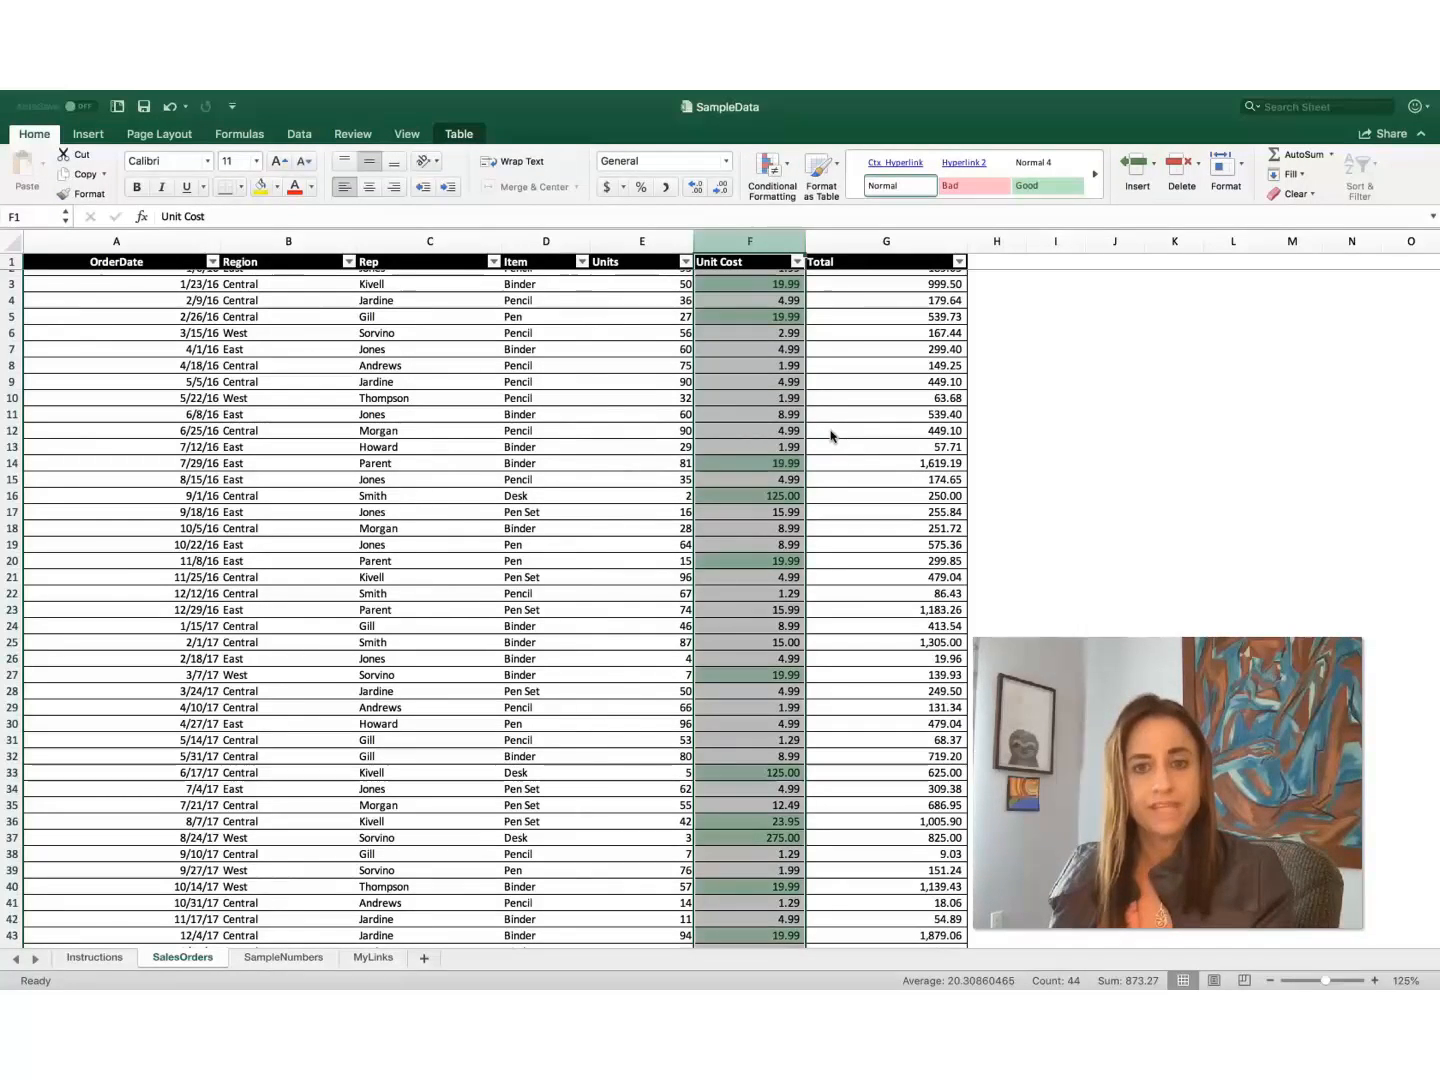
# Clear the Top 10 conditional formatting rule from the selected Unit Cost cells
pyautogui.scroll(1, 831, 436)
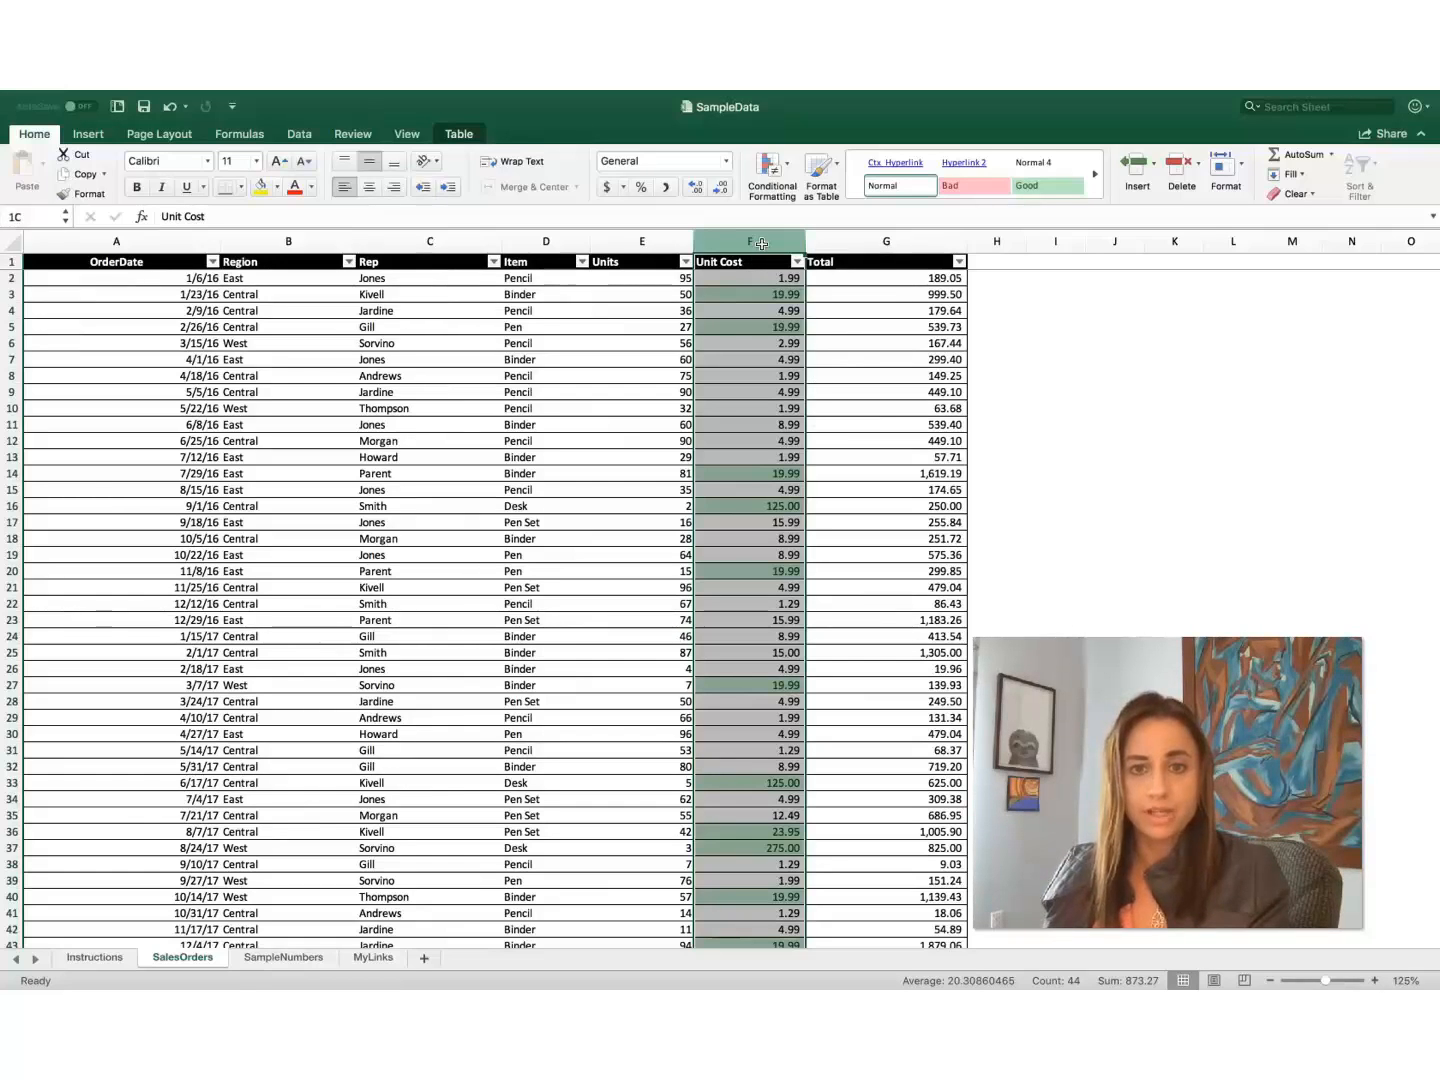
pyautogui.click(770, 168)
pyautogui.moveTo(904, 339)
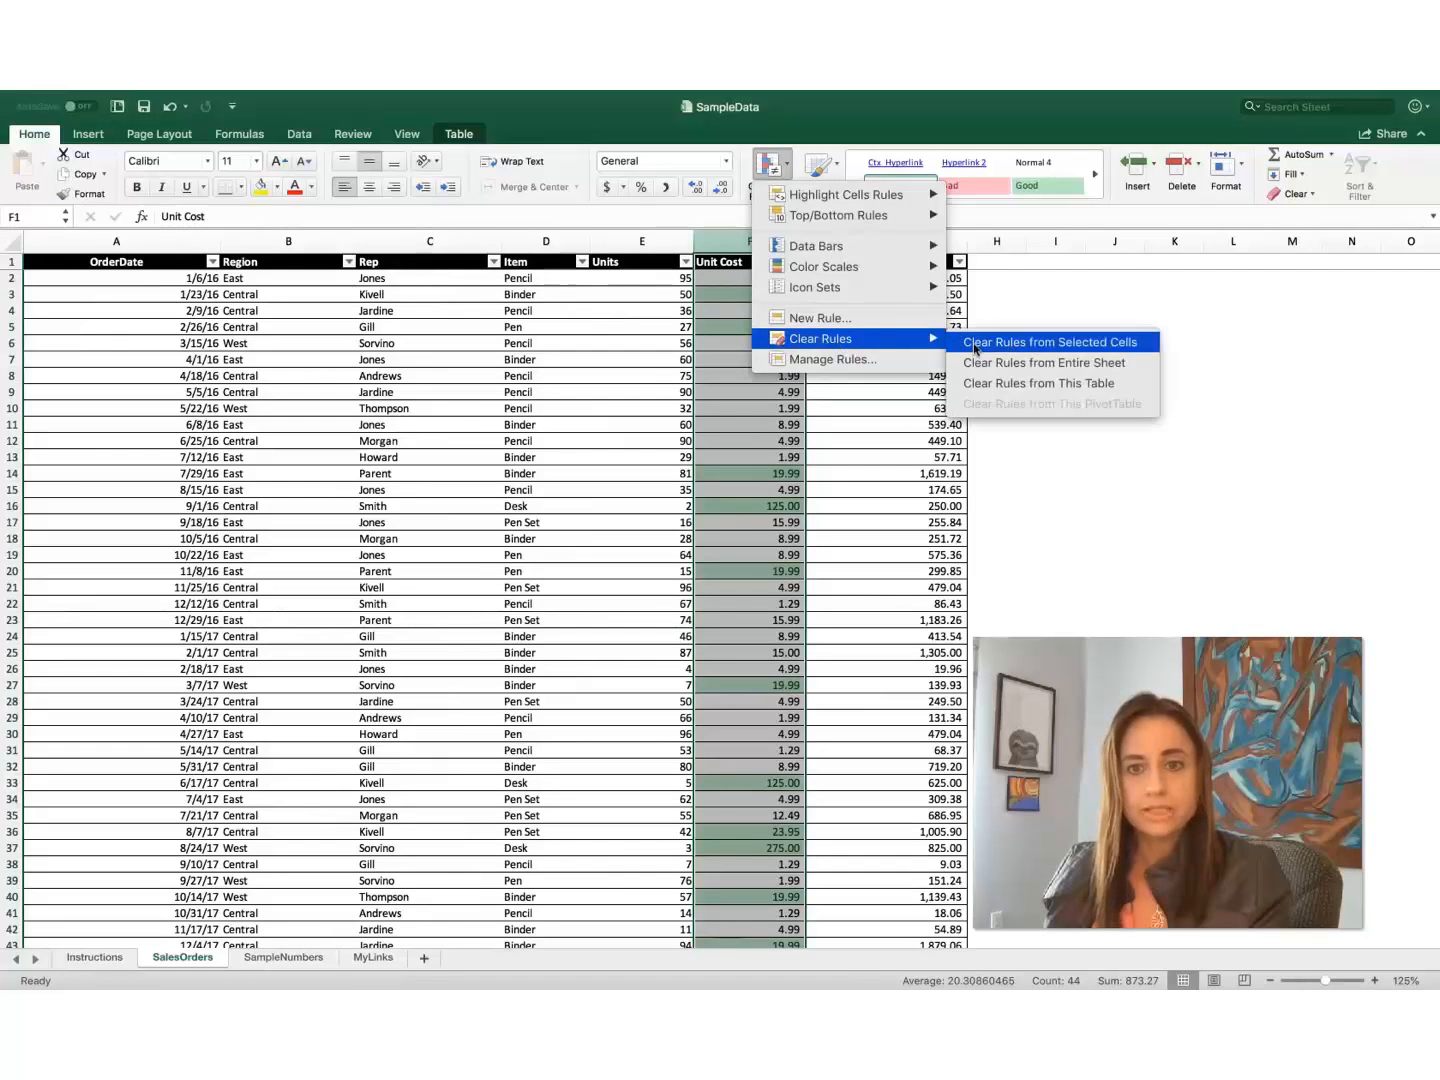
pyautogui.click(962, 342)
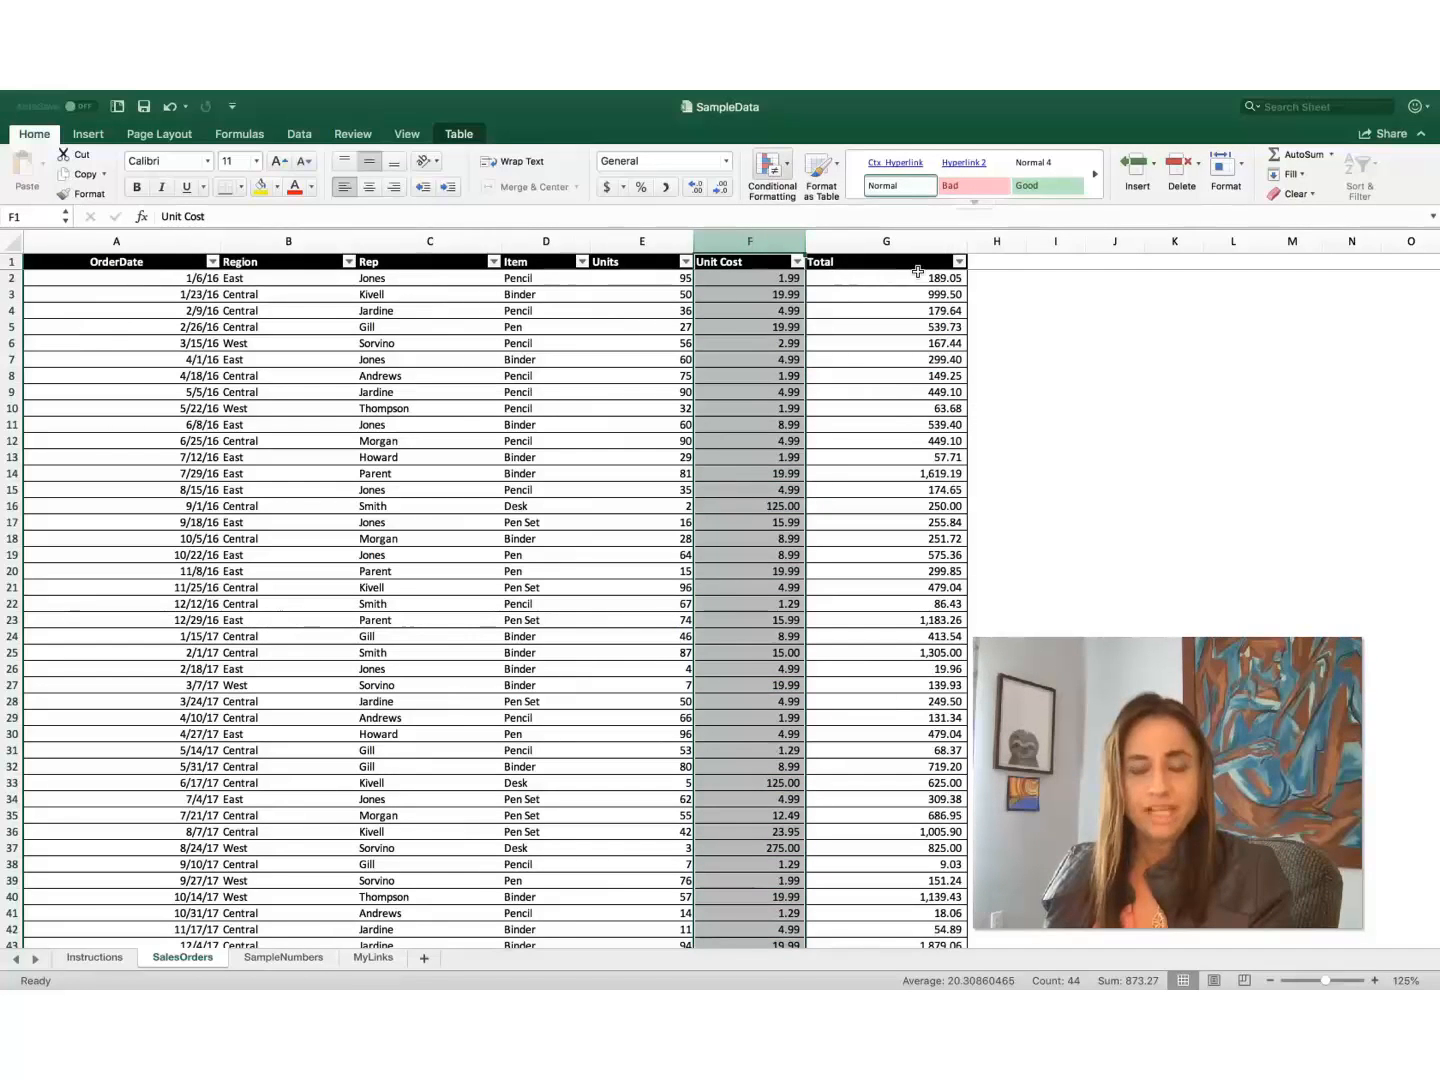
# Apply green gradient-fill data bars to the Unit Cost column and select cell F16
pyautogui.click(779, 172)
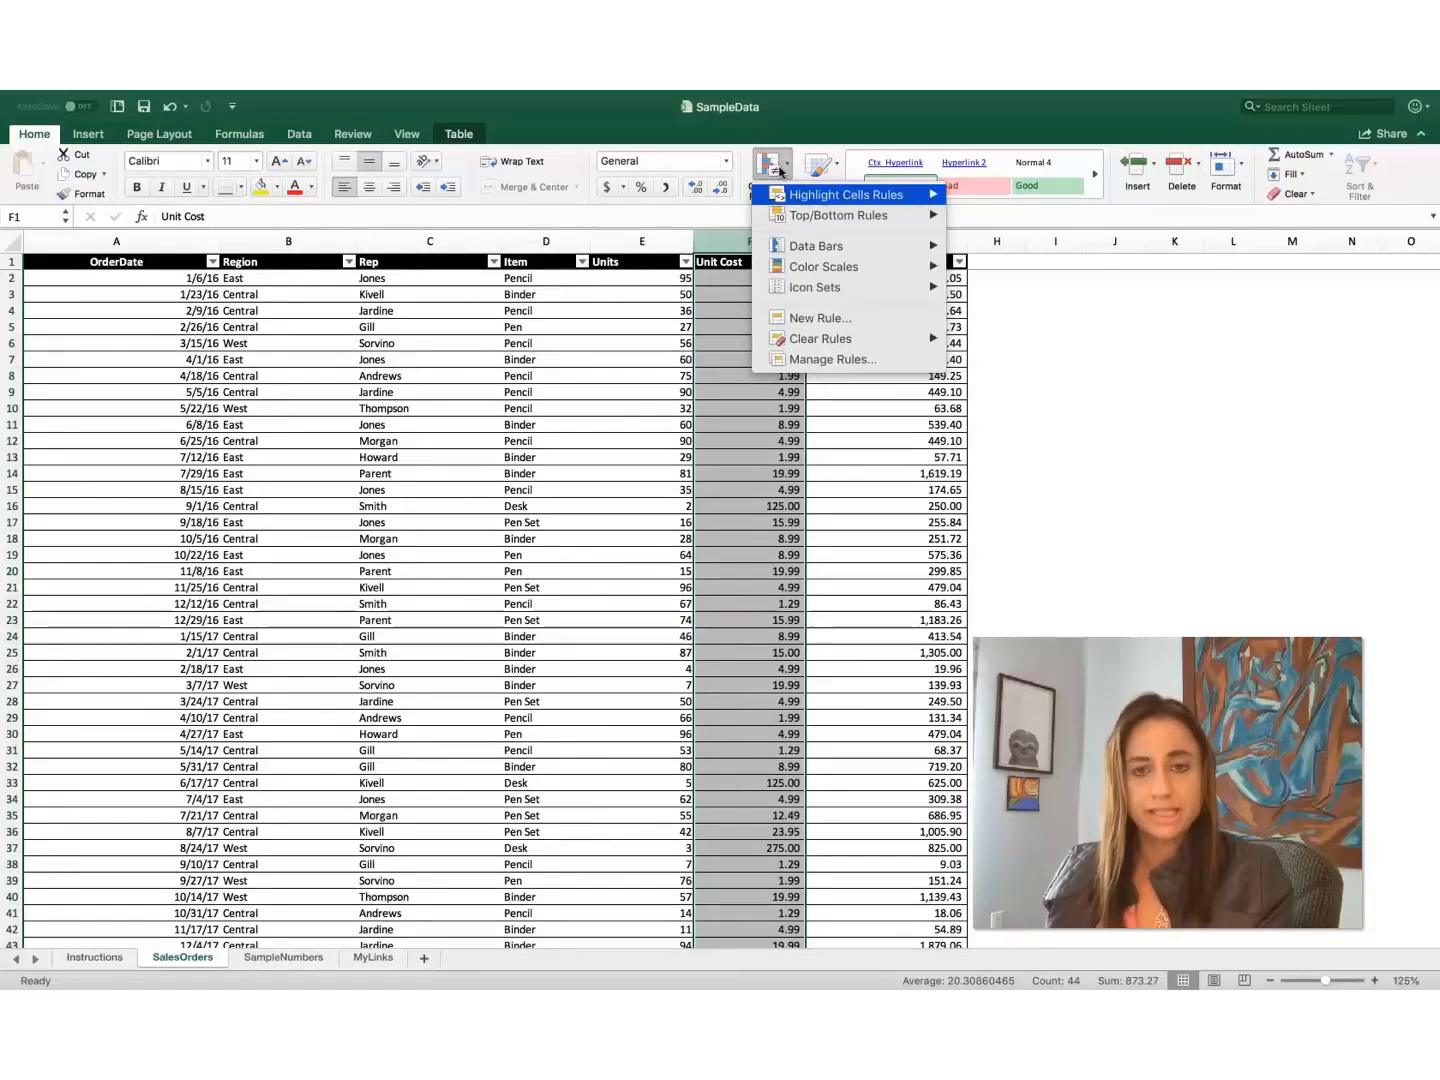
pyautogui.moveTo(860, 249)
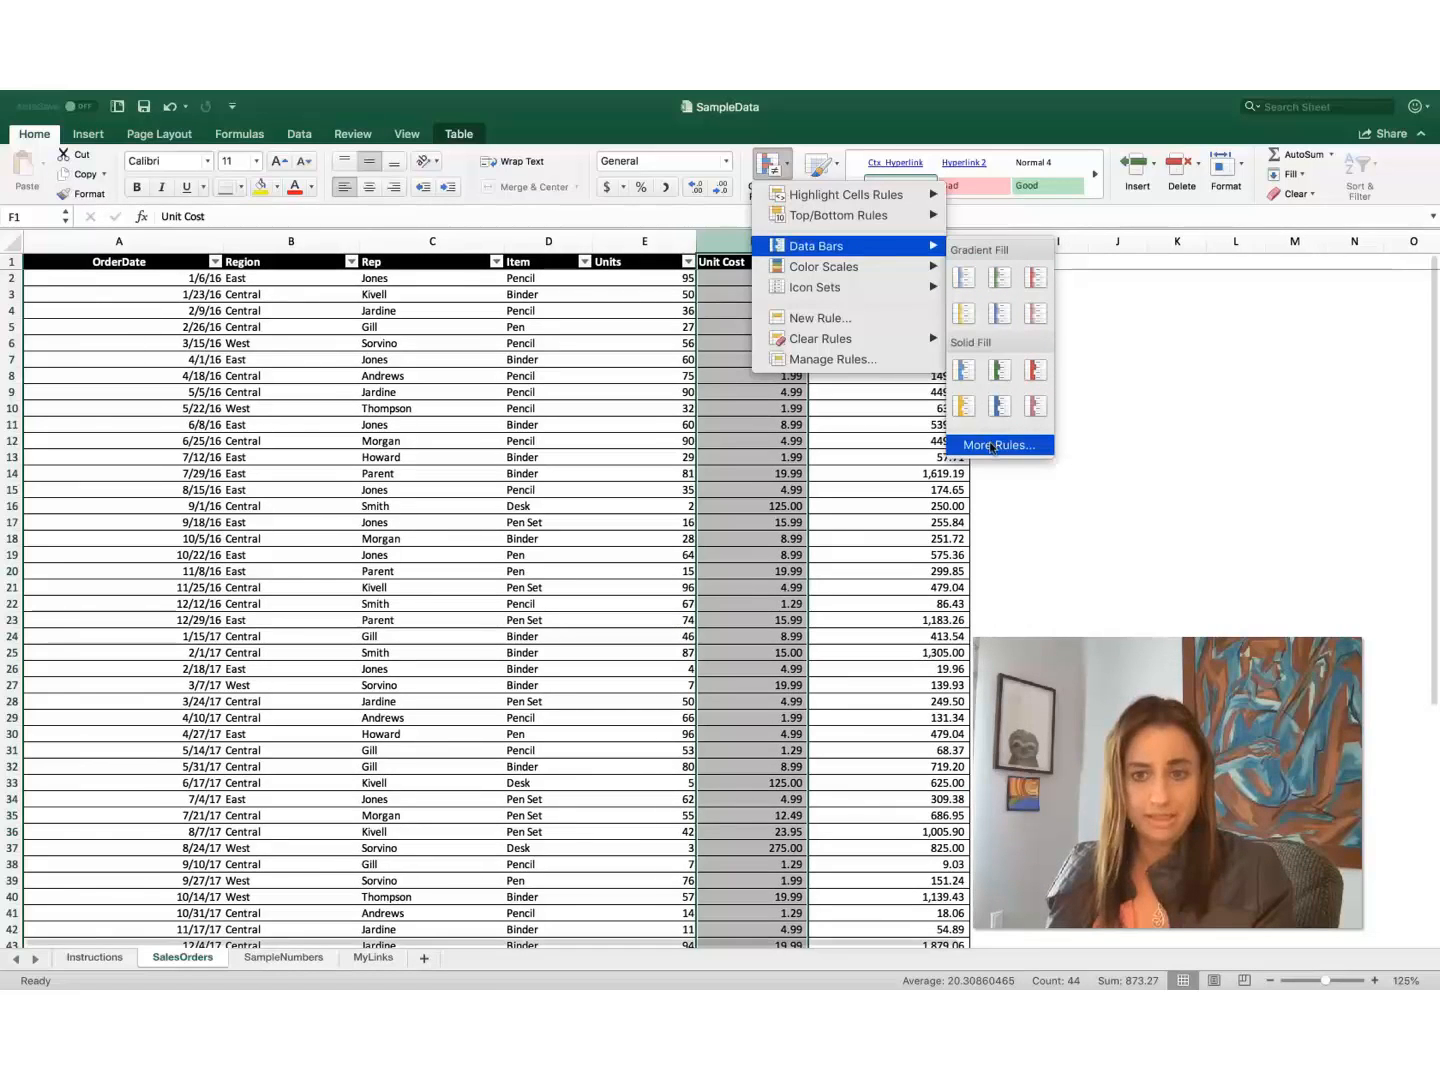
pyautogui.click(998, 281)
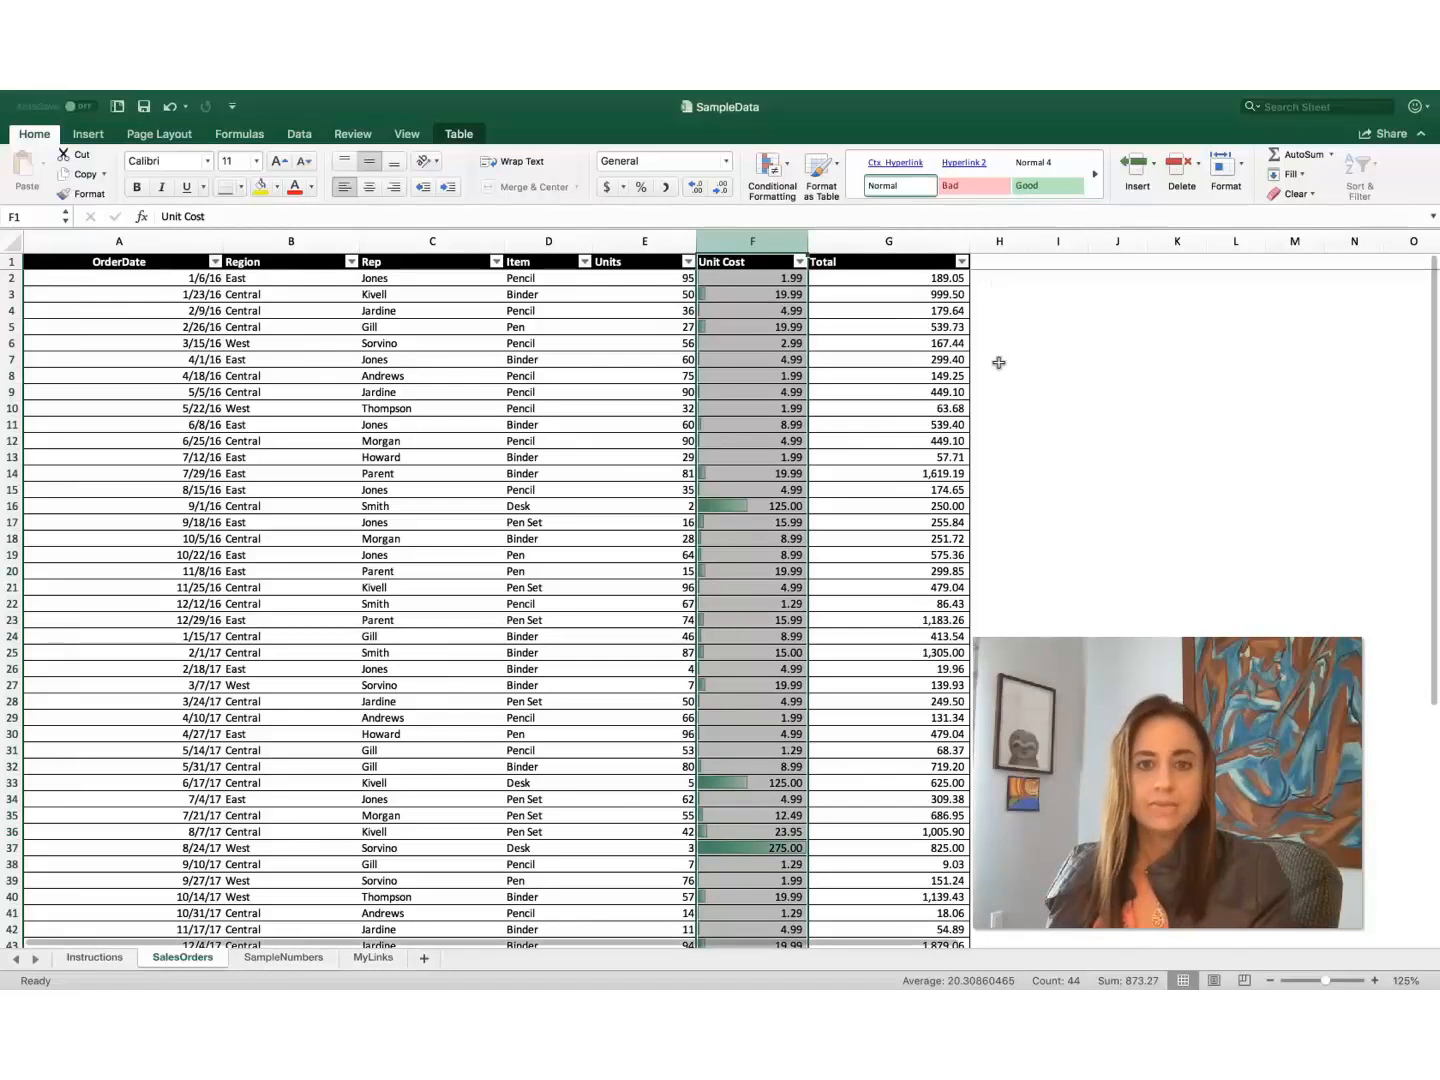
pyautogui.scroll(-1, 997, 360)
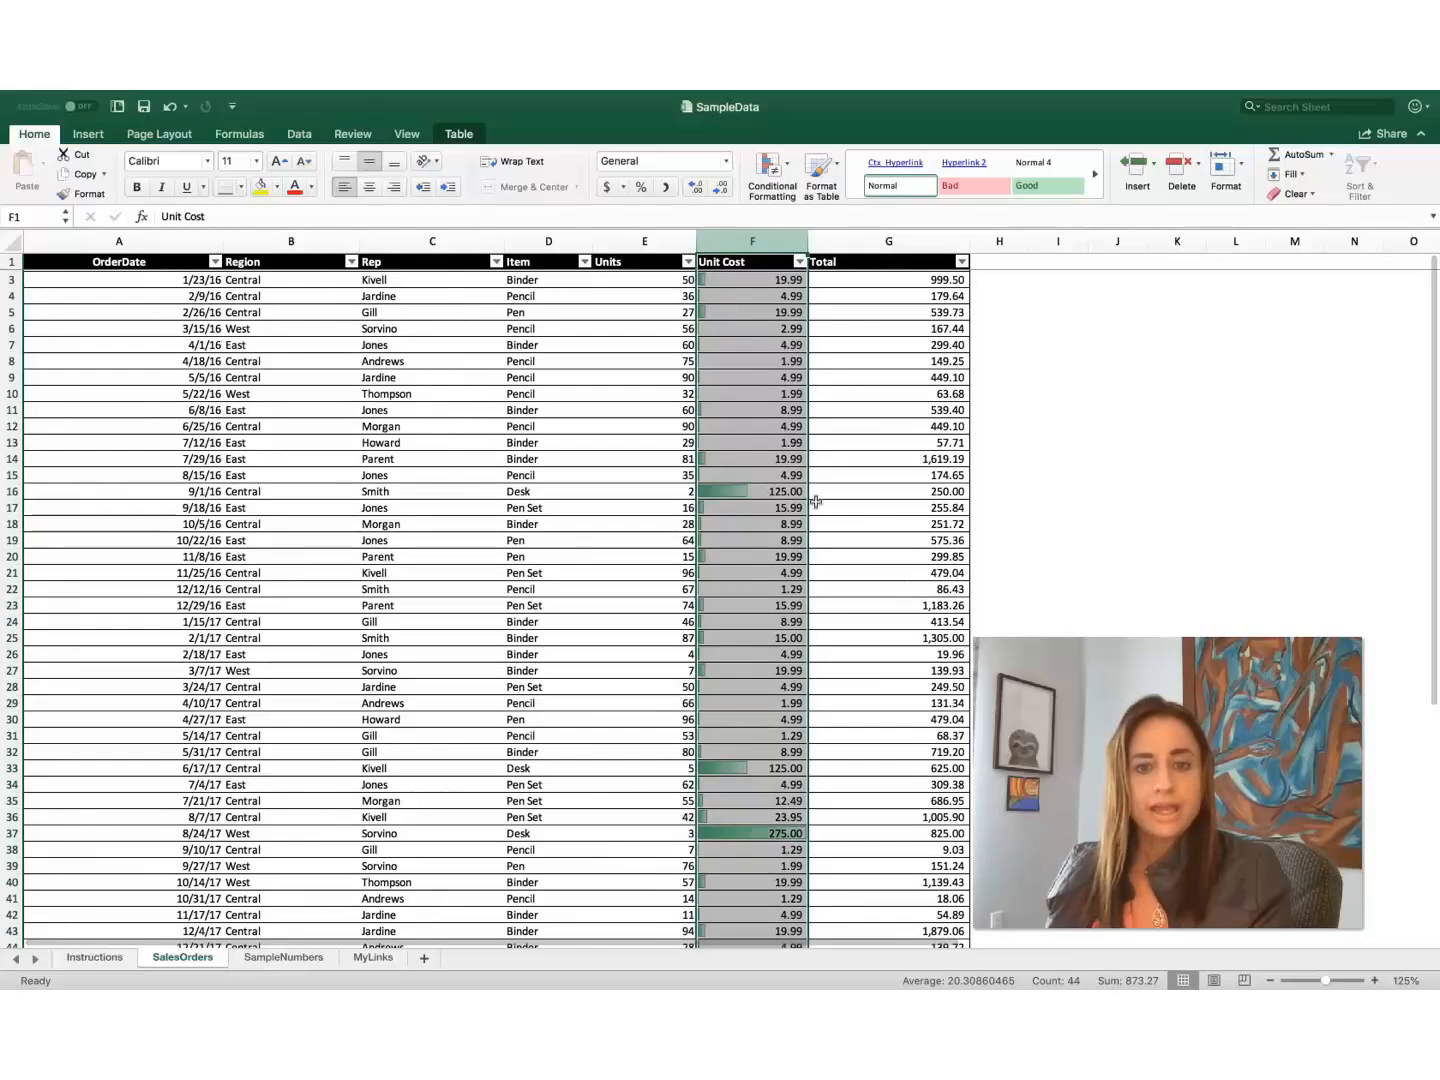
pyautogui.click(758, 498)
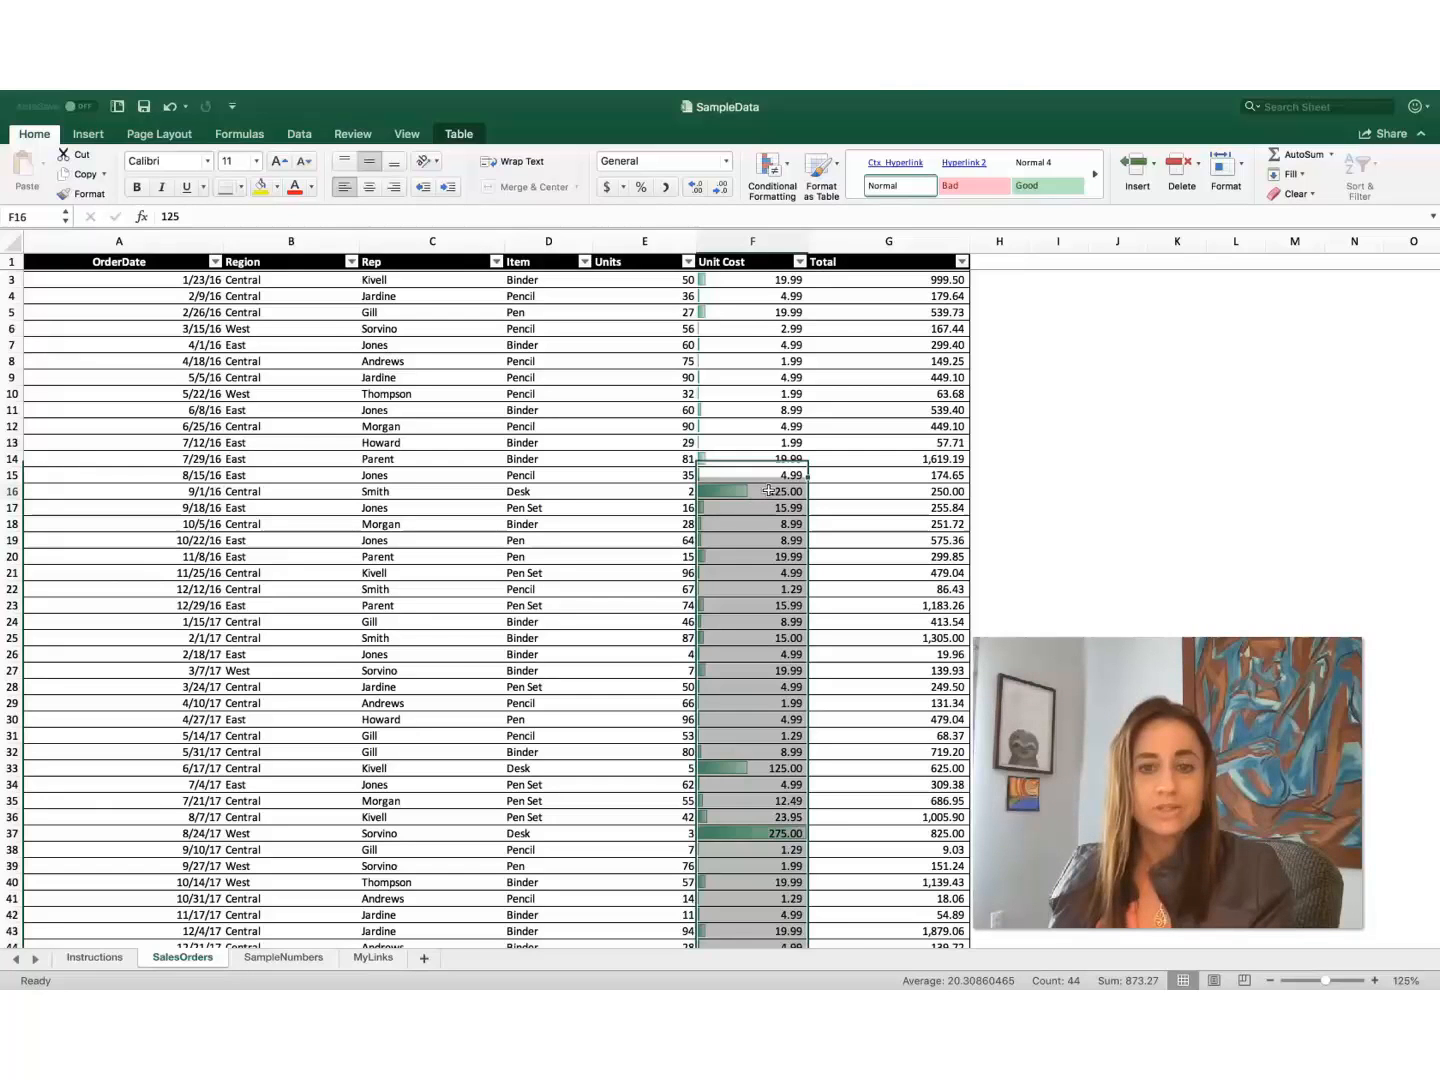
pyautogui.click(761, 494)
pyautogui.scroll(1, 774, 491)
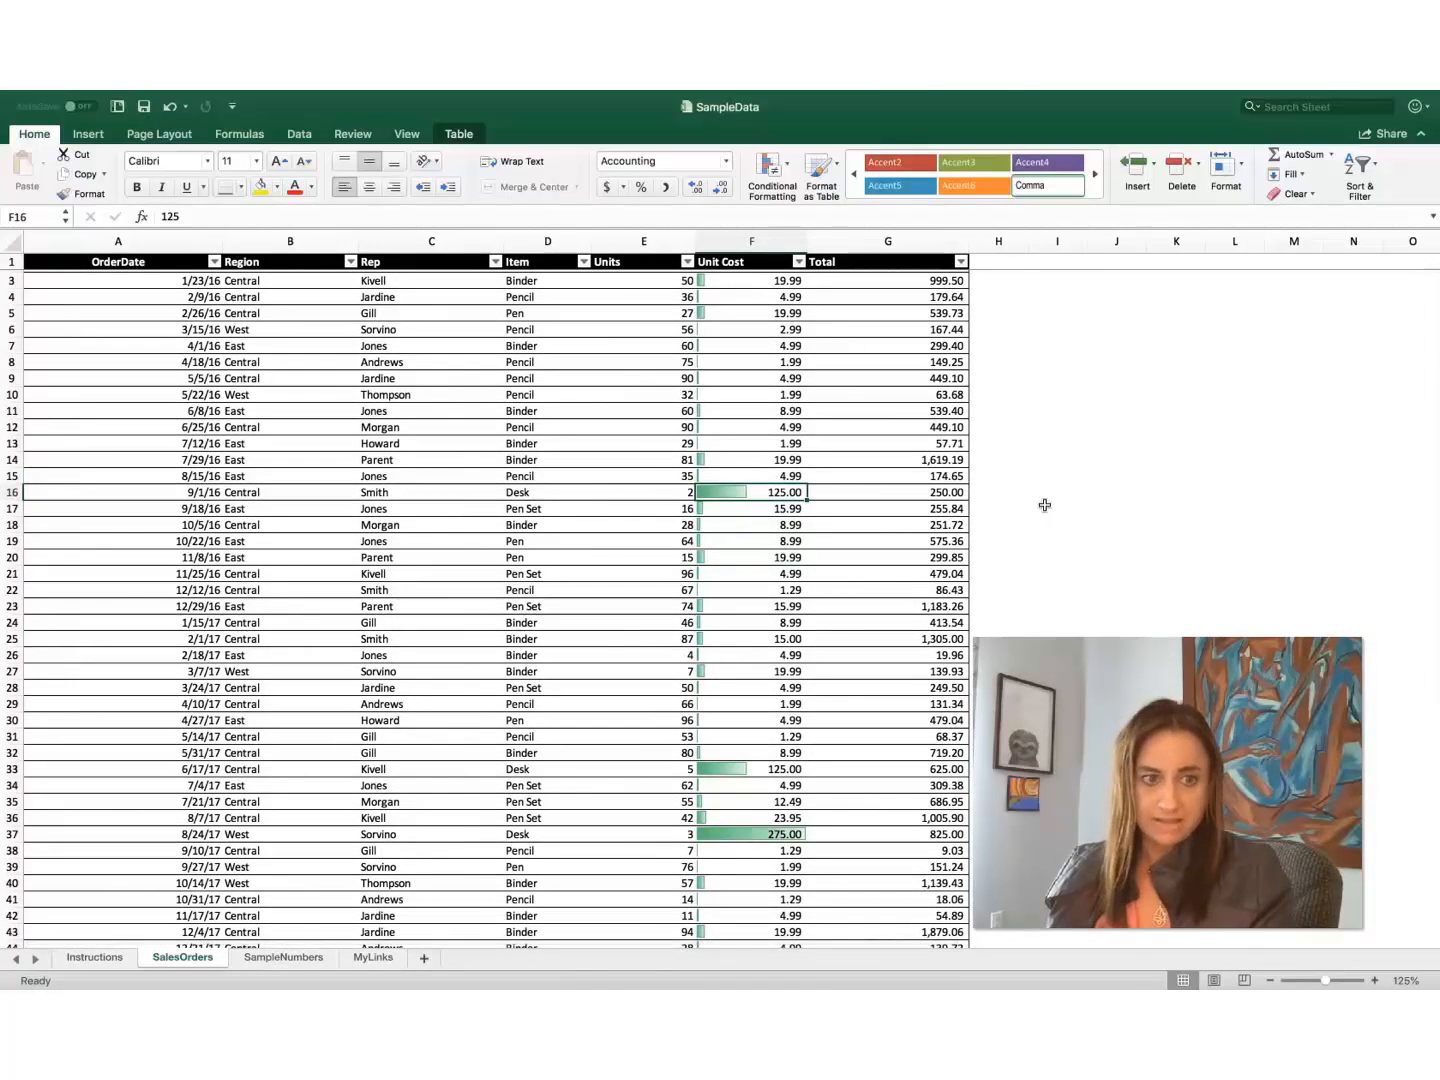
pyautogui.hscroll(1, 1044, 505)
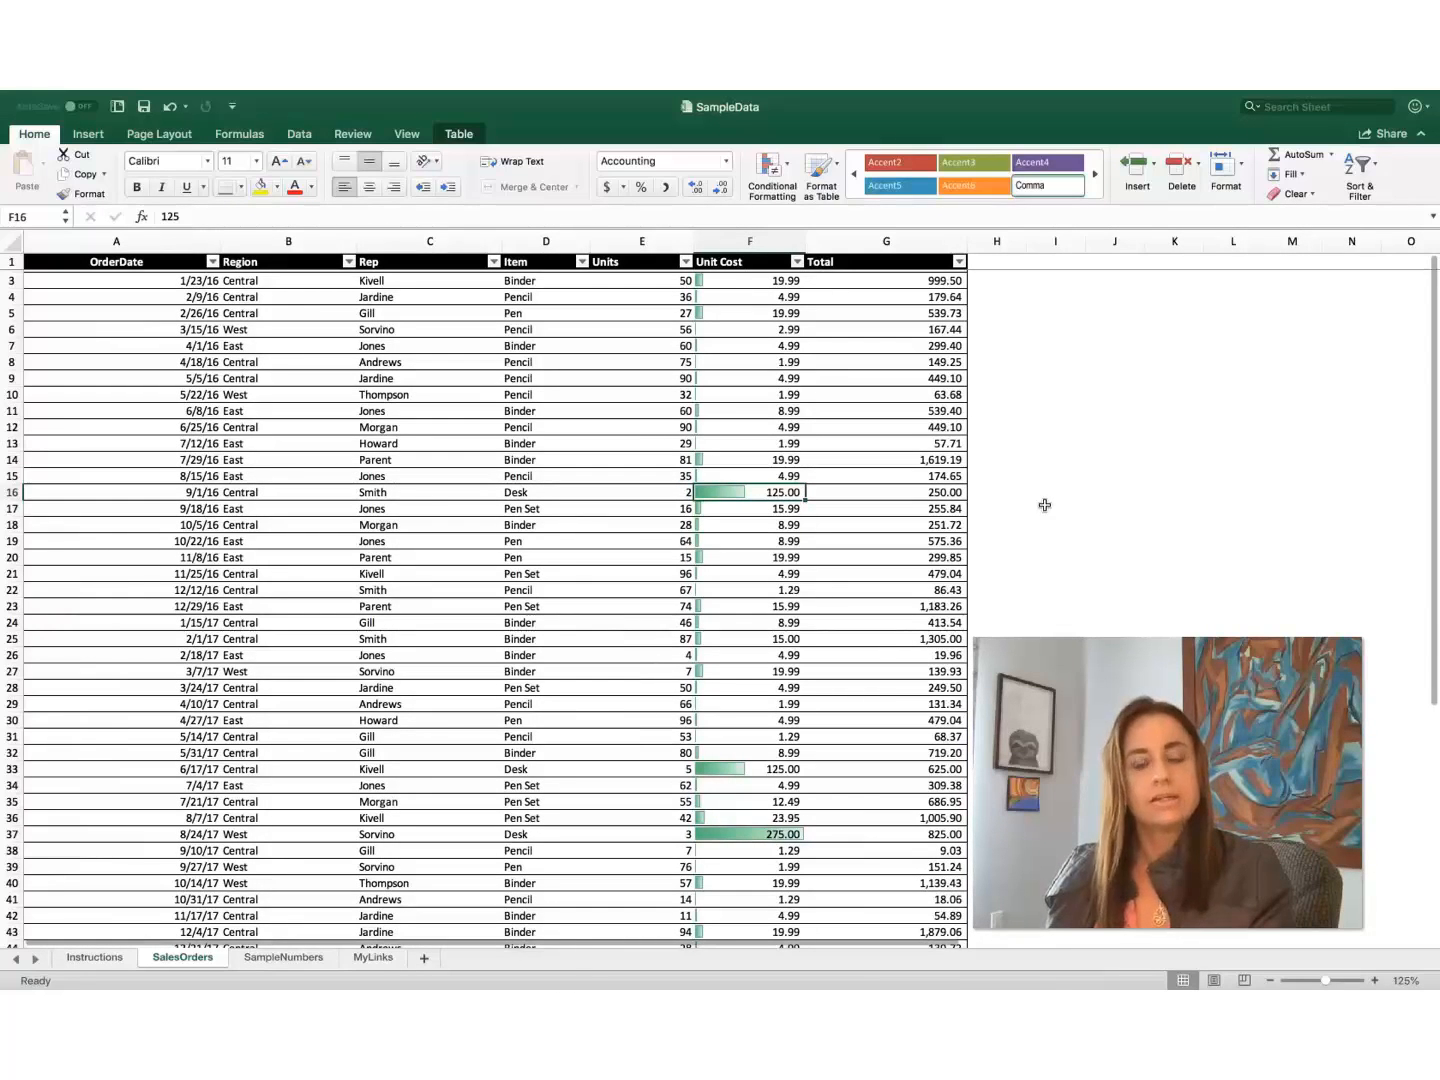
pyautogui.scroll(-1, 1044, 506)
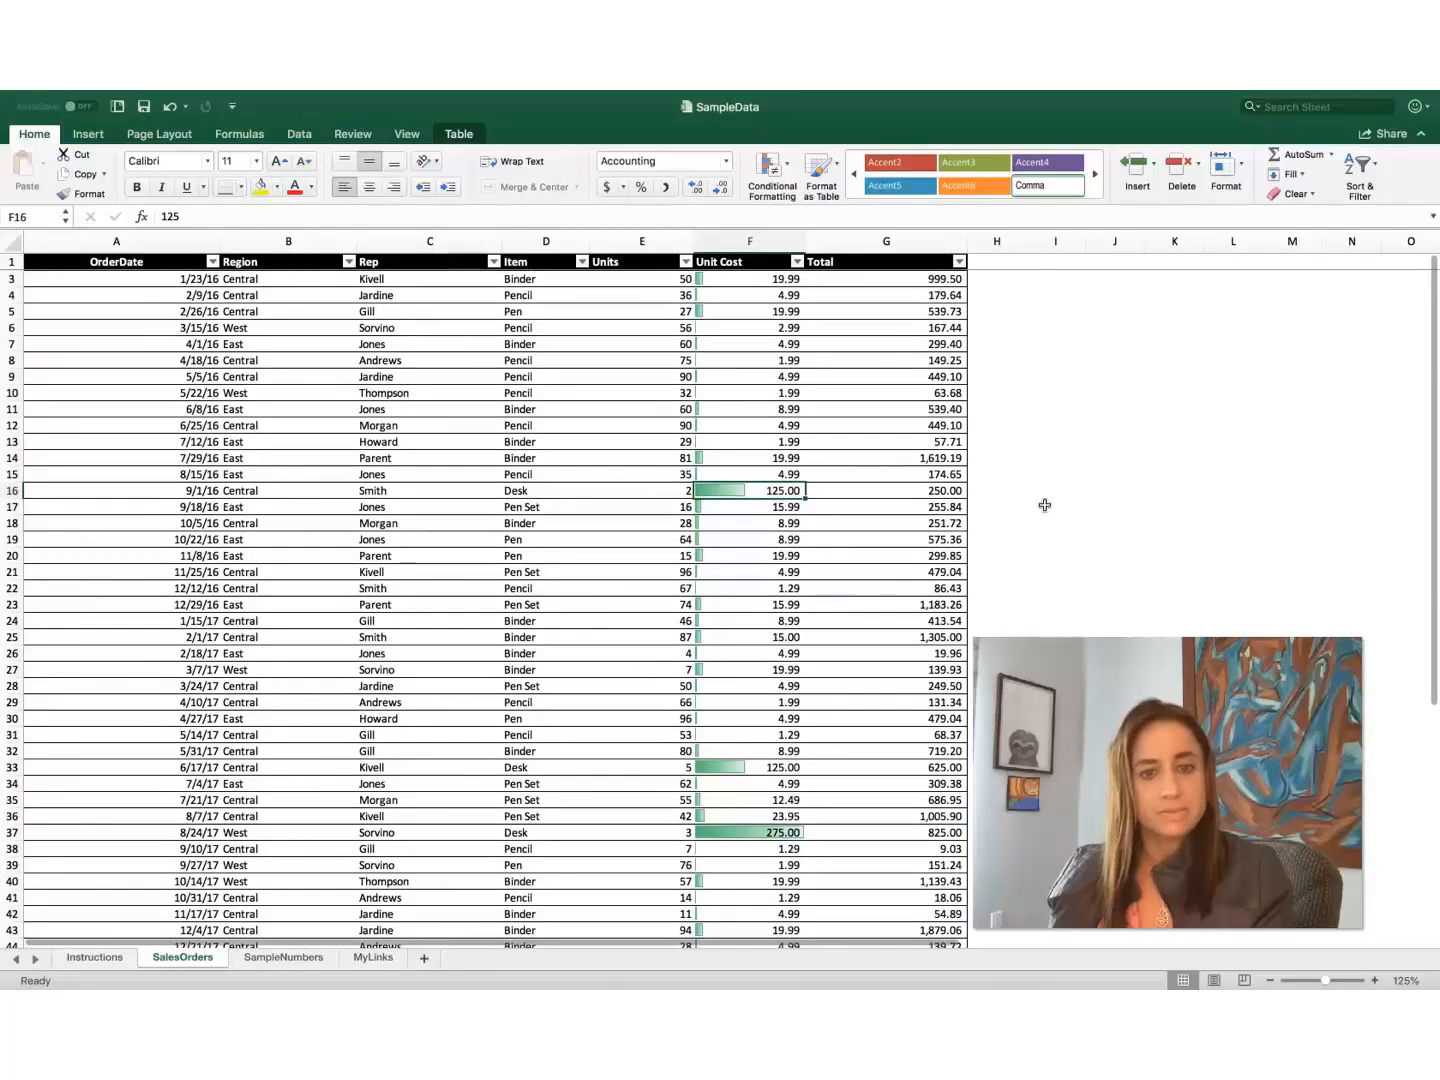
pyautogui.scroll(-1, 1044, 505)
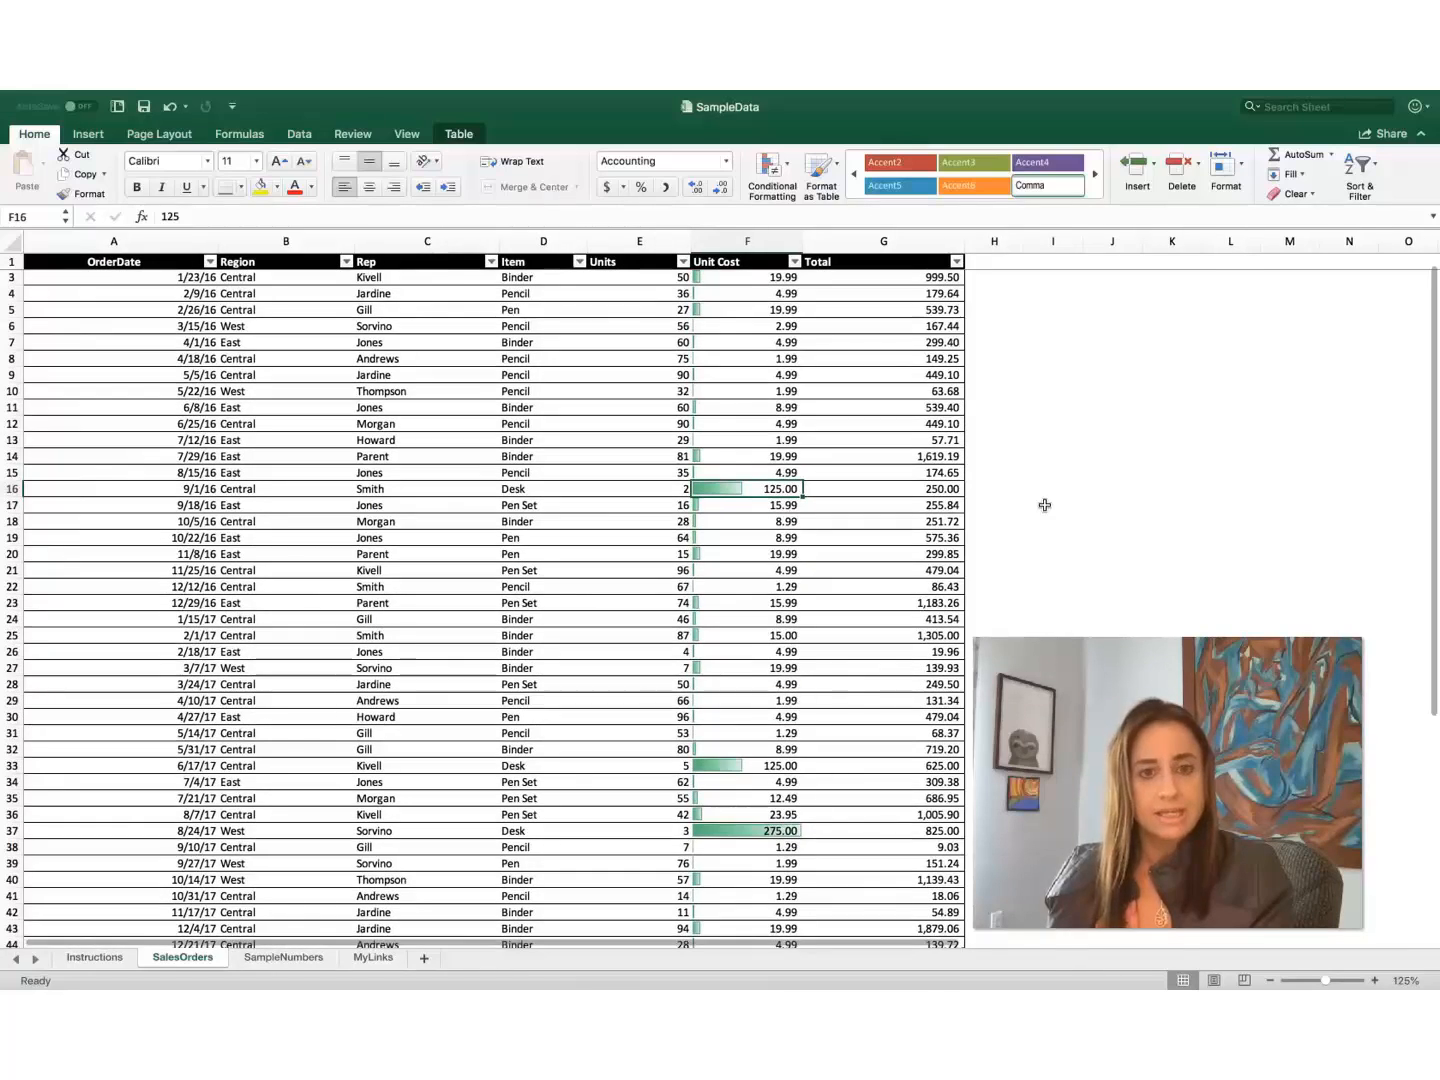
pyautogui.hscroll(1, 1044, 505)
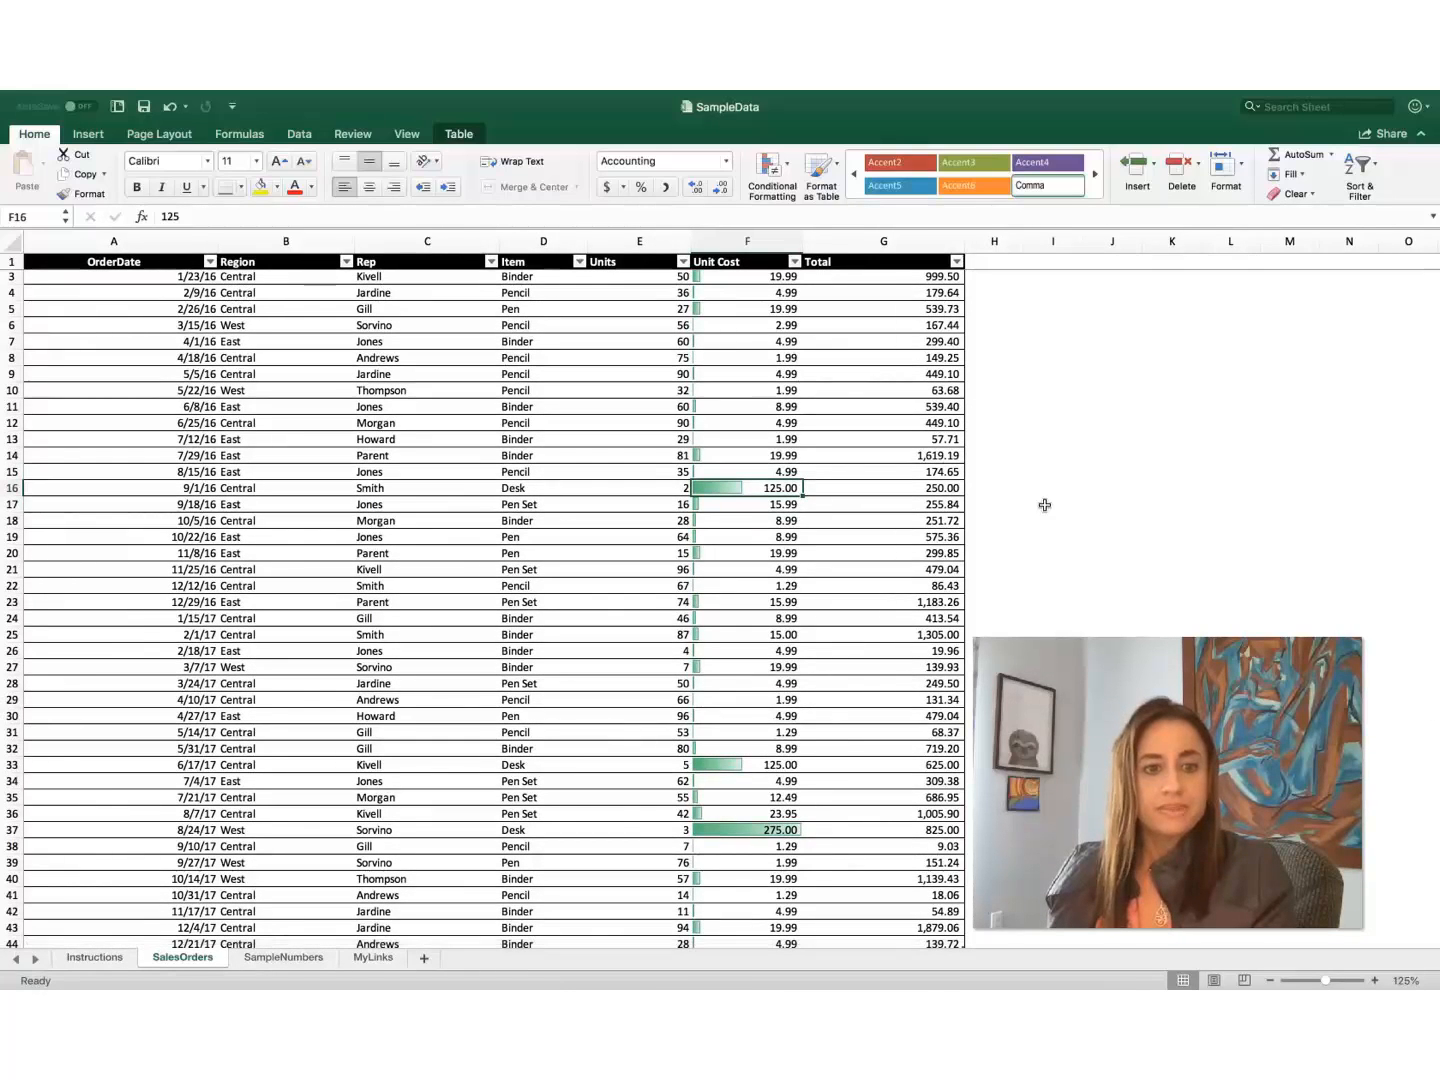
pyautogui.scroll(-1, 1044, 505)
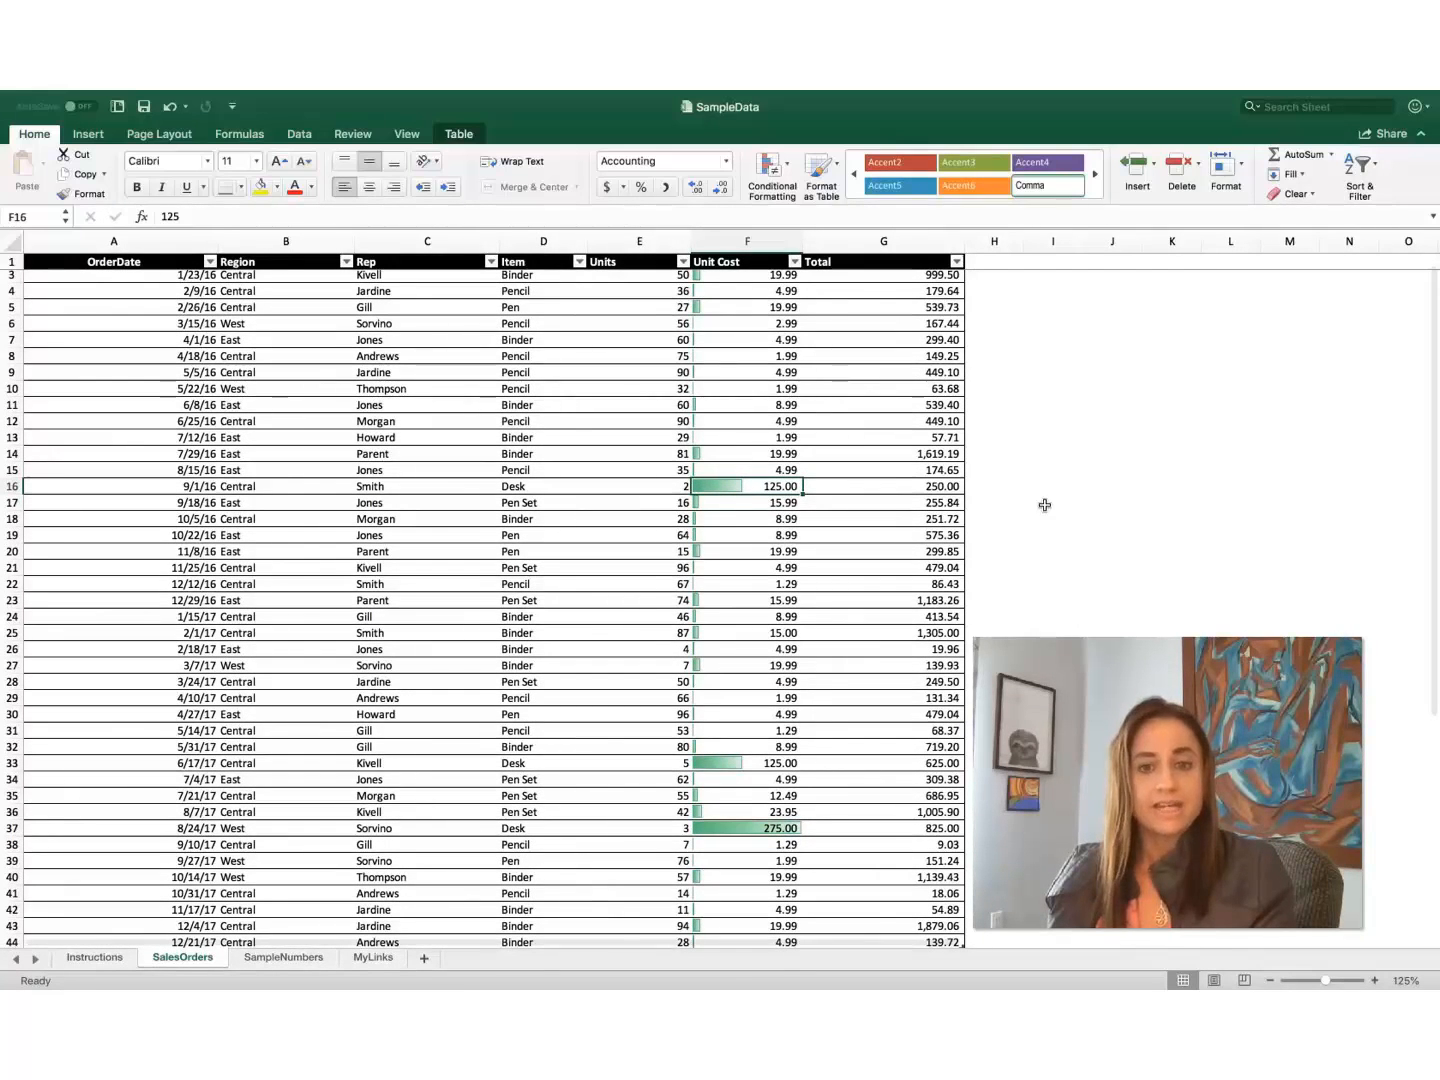